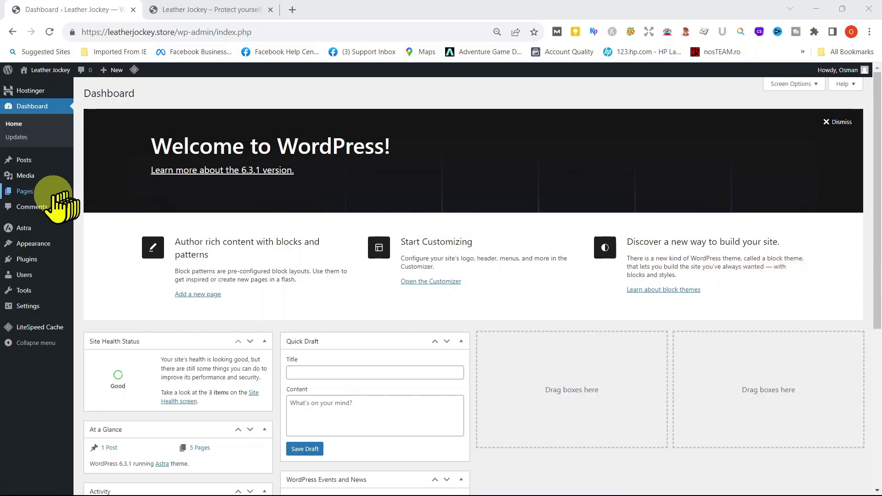
Step: Cycle through the Doomtree, Cupcakes and Cashmere, and Lonely Planet example tabs
{"action": "mouse_move", "coordinate": [25, 164]}
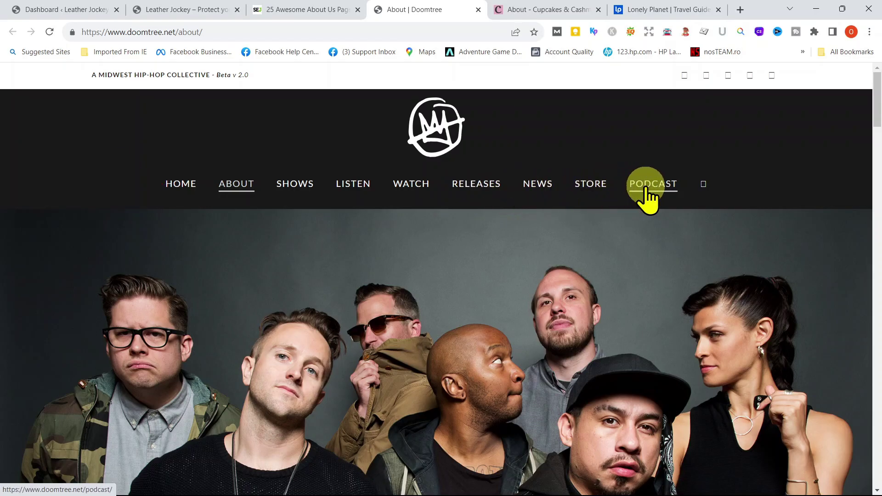
{"action": "key", "text": "ctrl+Tab"}
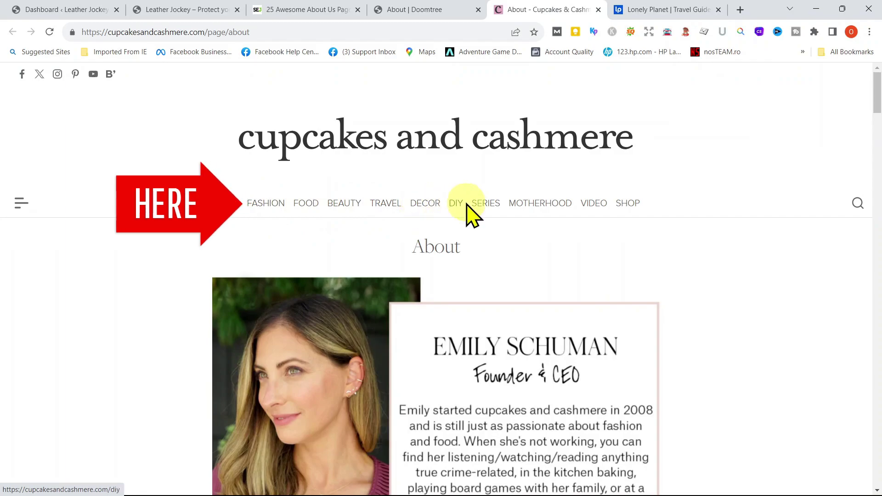
{"action": "key", "text": "ctrl+Tab"}
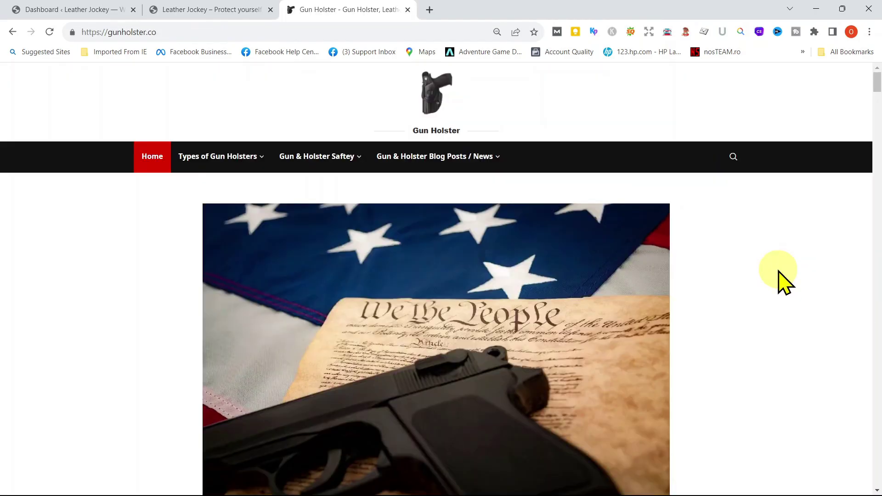
Step: Scroll down through the Gun Holster blog's full list of posts
{"action": "scroll", "coordinate": [784, 281], "scroll_direction": "down", "scroll_amount": 6}
{"action": "scroll", "coordinate": [783, 280], "scroll_direction": "down", "scroll_amount": 2}
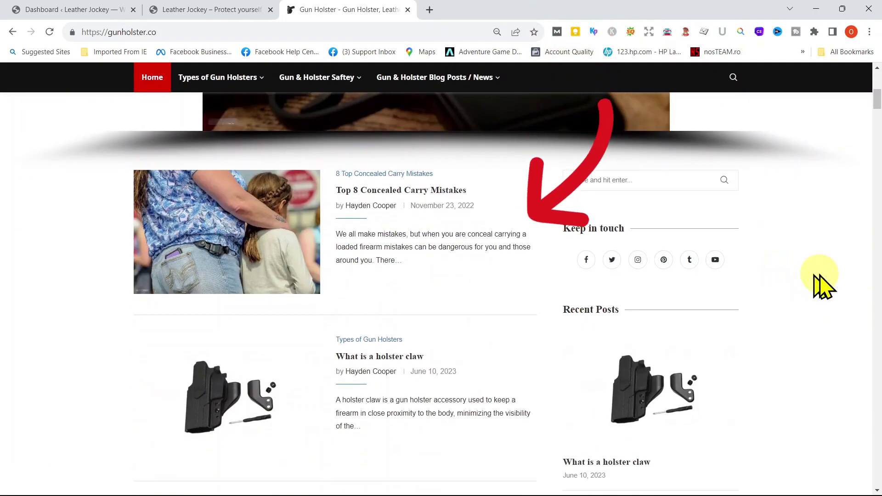
{"action": "scroll", "coordinate": [824, 287], "scroll_direction": "down", "scroll_amount": 8}
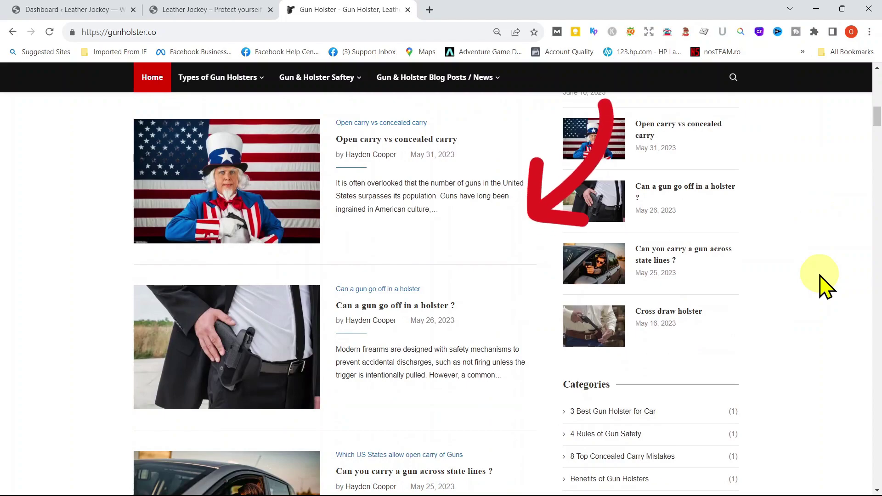
{"action": "scroll", "coordinate": [826, 287], "scroll_direction": "down", "scroll_amount": 3}
{"action": "scroll", "coordinate": [825, 287], "scroll_direction": "down", "scroll_amount": 6}
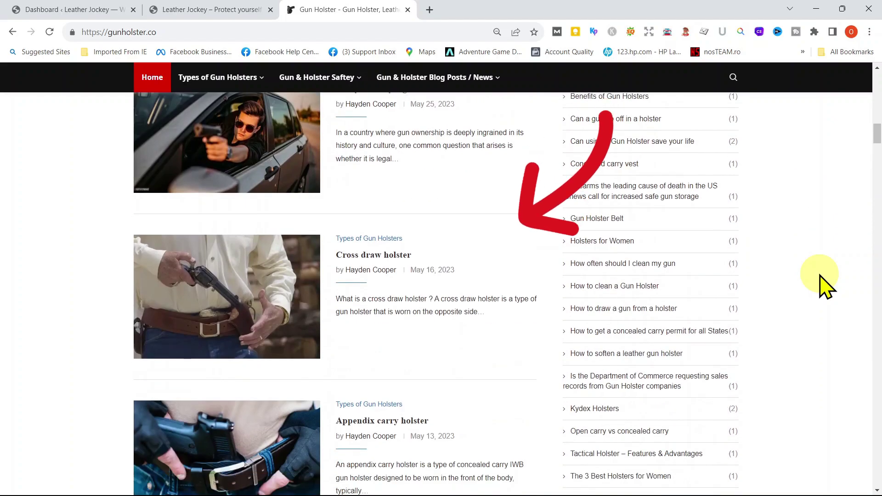
{"action": "scroll", "coordinate": [826, 287], "scroll_direction": "down", "scroll_amount": 4}
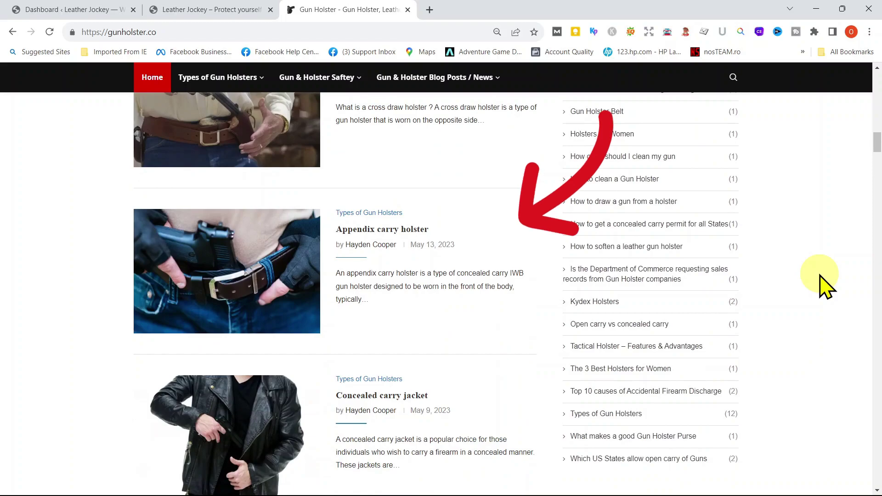
{"action": "scroll", "coordinate": [826, 287], "scroll_direction": "down", "scroll_amount": 6}
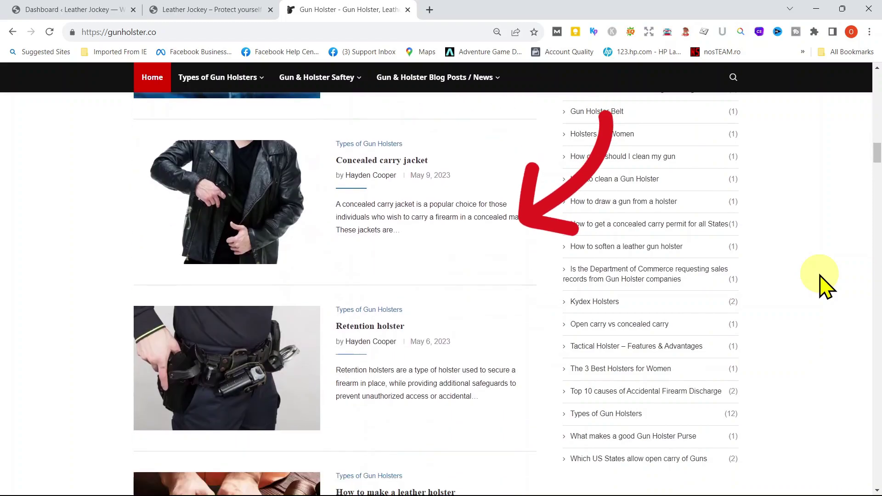
{"action": "scroll", "coordinate": [826, 287], "scroll_direction": "down", "scroll_amount": 6}
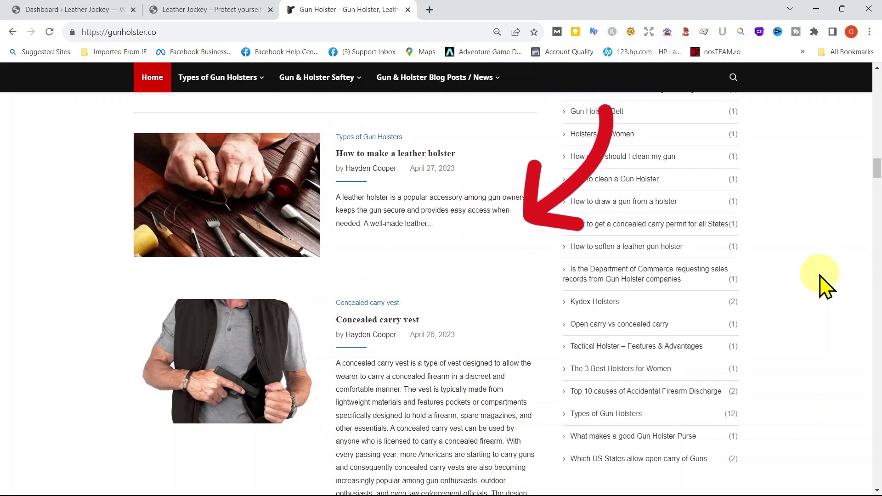
{"action": "scroll", "coordinate": [825, 287], "scroll_direction": "down", "scroll_amount": 6}
{"action": "scroll", "coordinate": [825, 287], "scroll_direction": "down", "scroll_amount": 6}
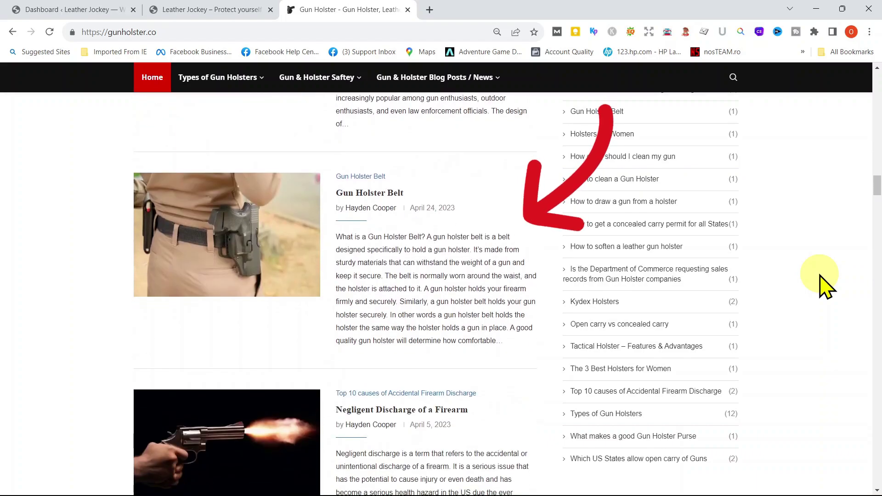
{"action": "scroll", "coordinate": [825, 287], "scroll_direction": "down", "scroll_amount": 4}
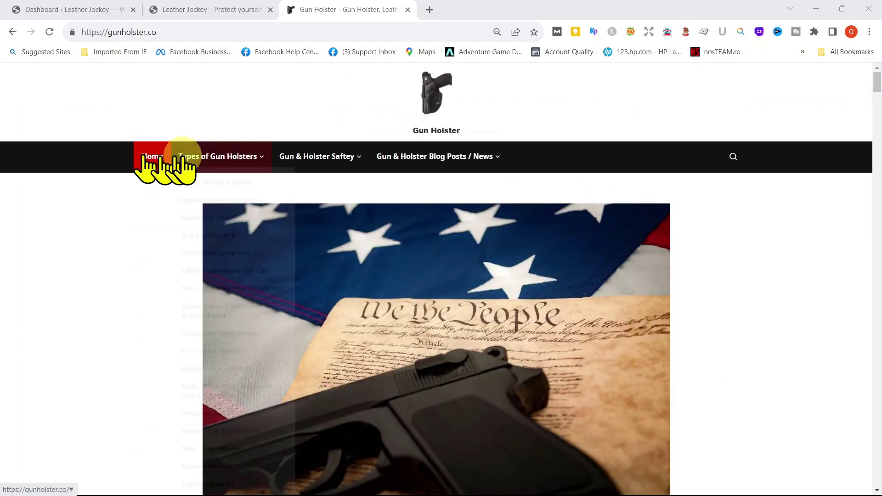
Step: Check the Gun Holster top menus, then close the tab to return to the dashboard
{"action": "mouse_move", "coordinate": [206, 167]}
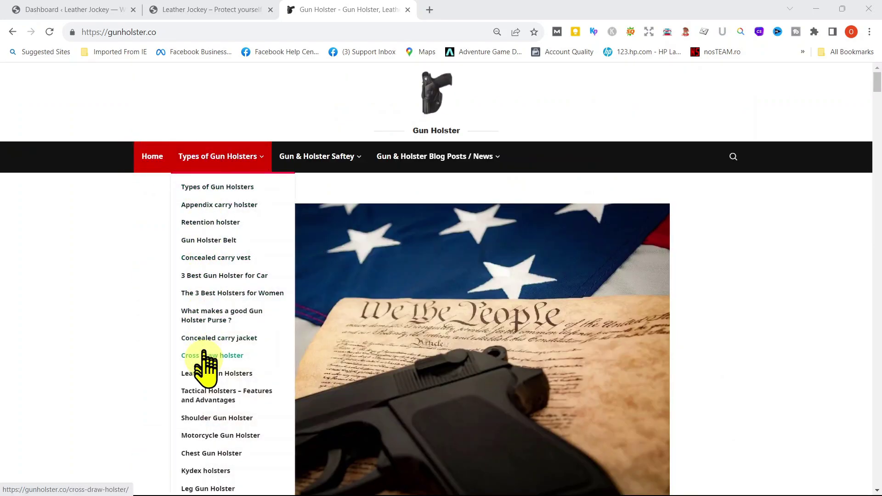
{"action": "mouse_move", "coordinate": [301, 161]}
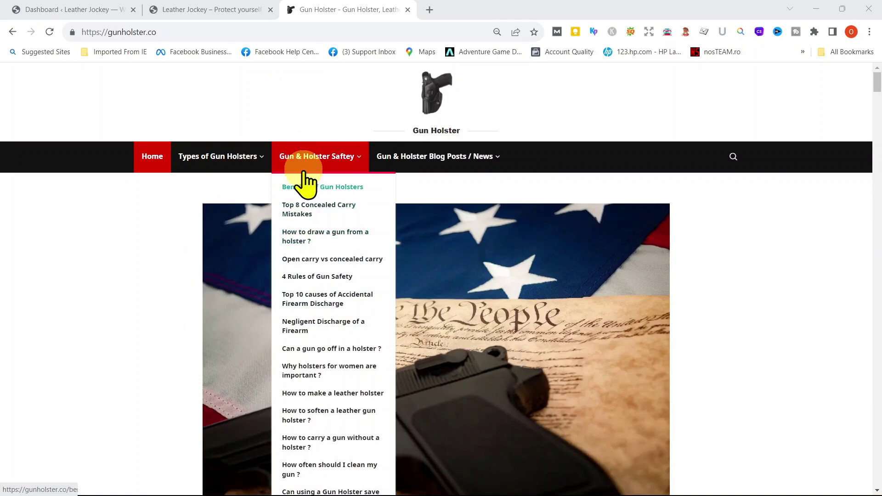
{"action": "key", "text": "ctrl+w"}
Step: Open the Posts list and trash the sample Hello world! post
{"action": "mouse_move", "coordinate": [23, 163]}
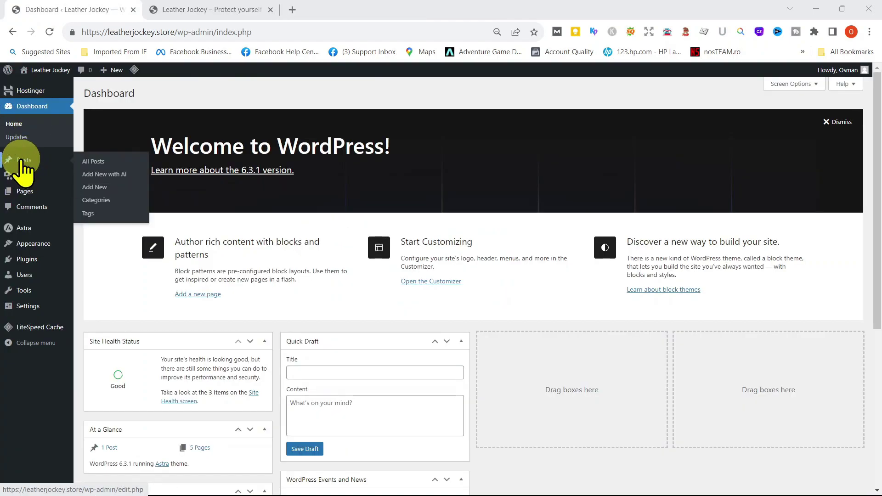
{"action": "left_click", "coordinate": [20, 161]}
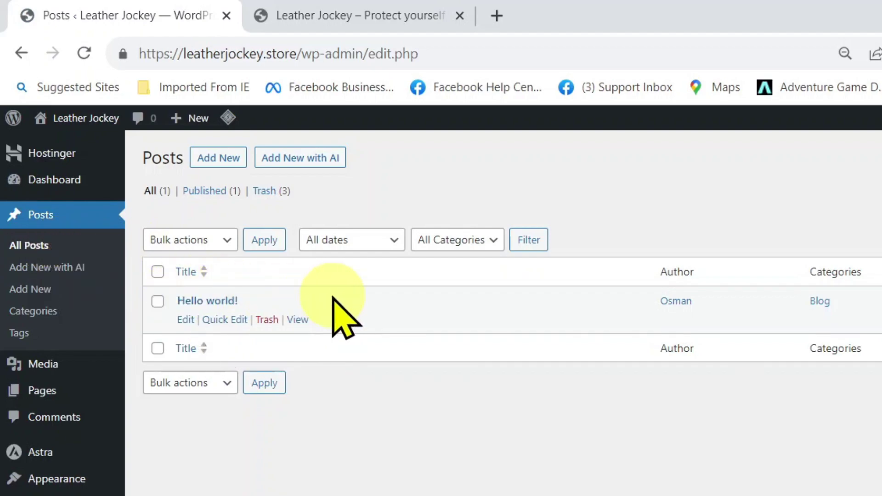
{"action": "mouse_move", "coordinate": [273, 323]}
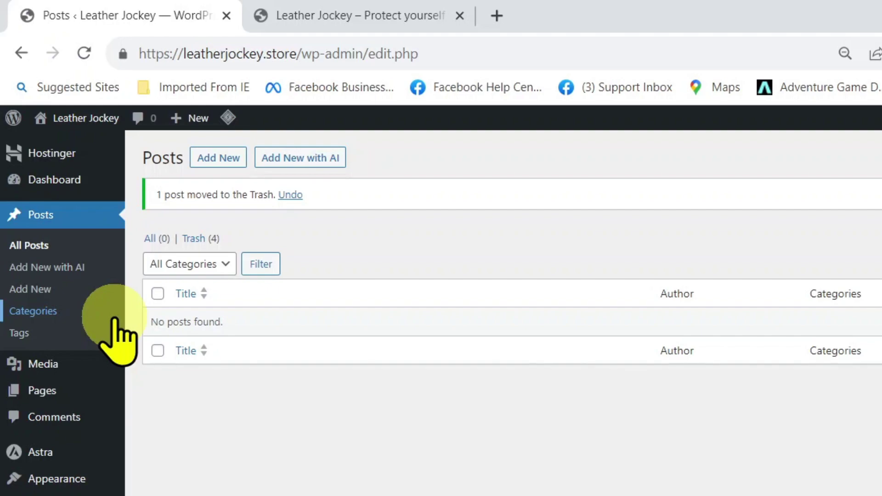
Step: Reload the Posts list and start a blank new post with Add New
{"action": "left_click", "coordinate": [41, 217]}
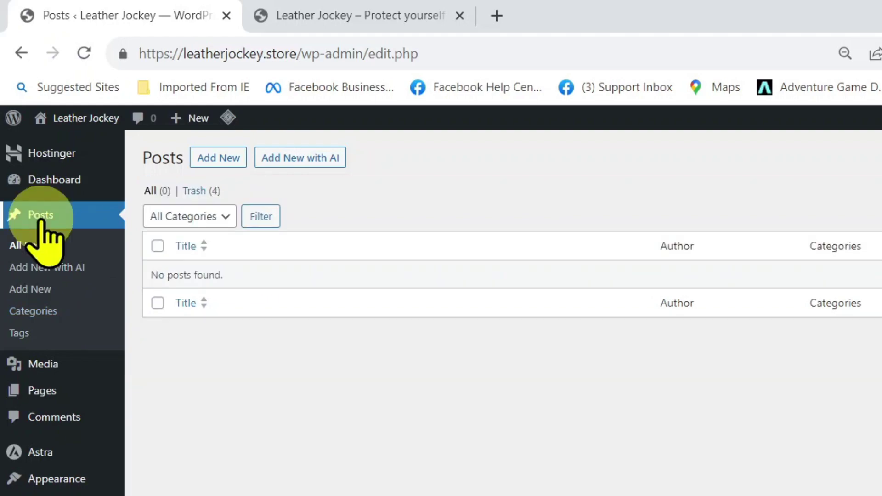
{"action": "left_click", "coordinate": [45, 285]}
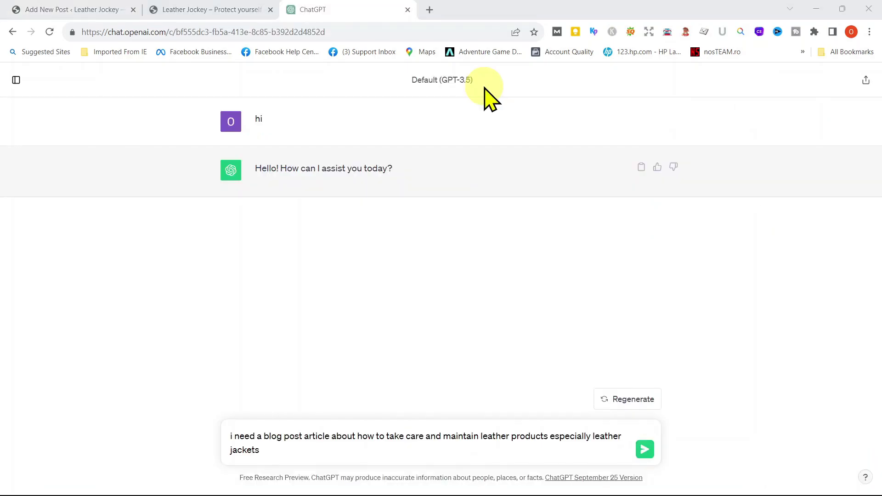
Step: Send the leather-care article request to ChatGPT and copy the generated article
{"action": "left_click", "coordinate": [316, 452]}
{"action": "key", "text": "Return"}
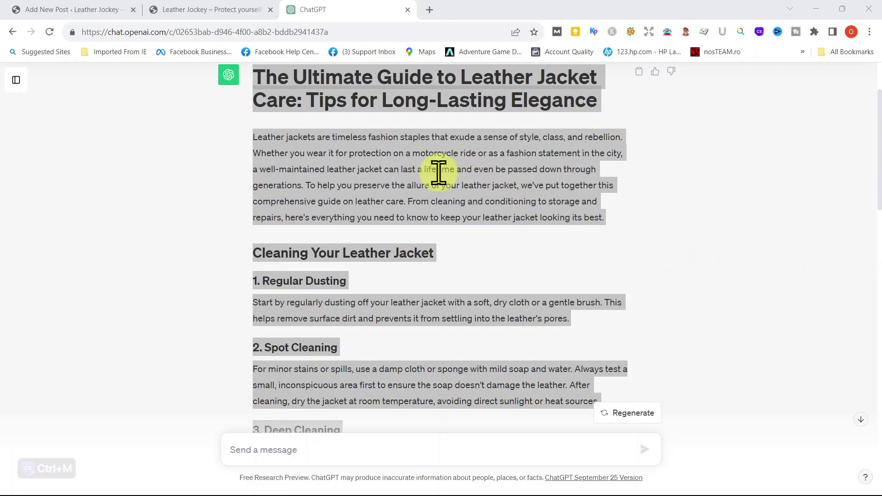
{"action": "right_click", "coordinate": [323, 168]}
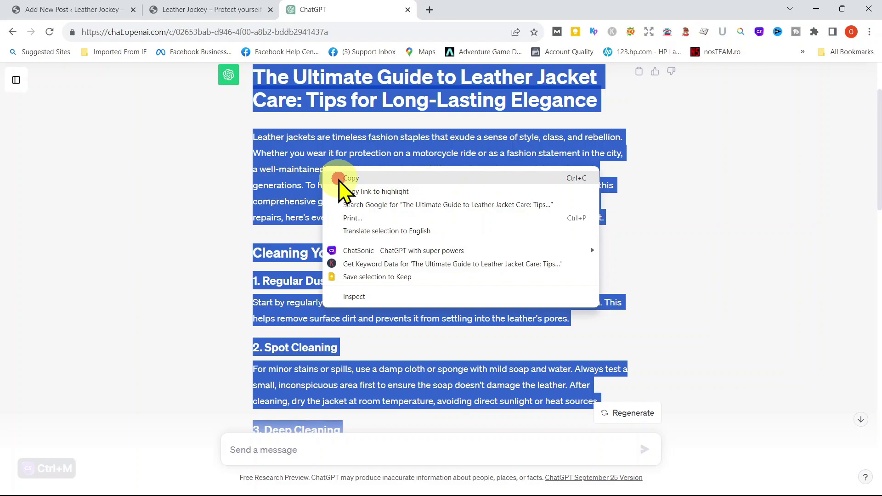
{"action": "left_click", "coordinate": [340, 179]}
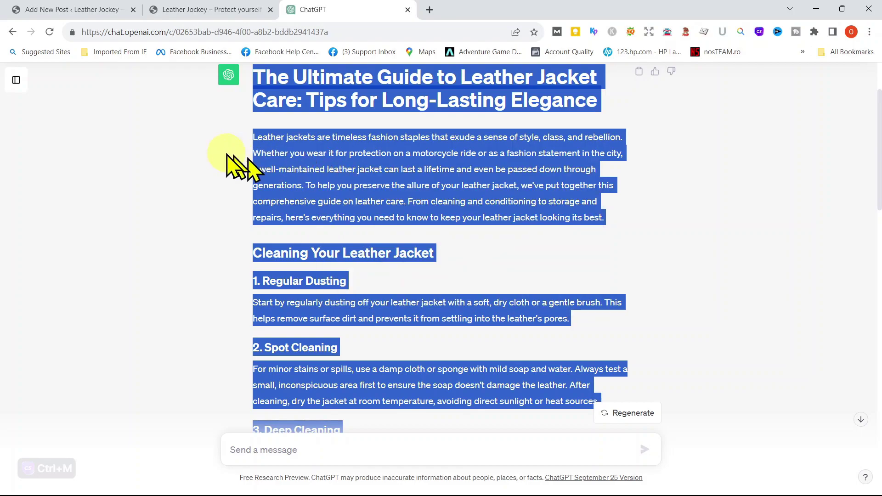
Step: Paste the copied ChatGPT article into the empty body of the new post
{"action": "left_click", "coordinate": [87, 14]}
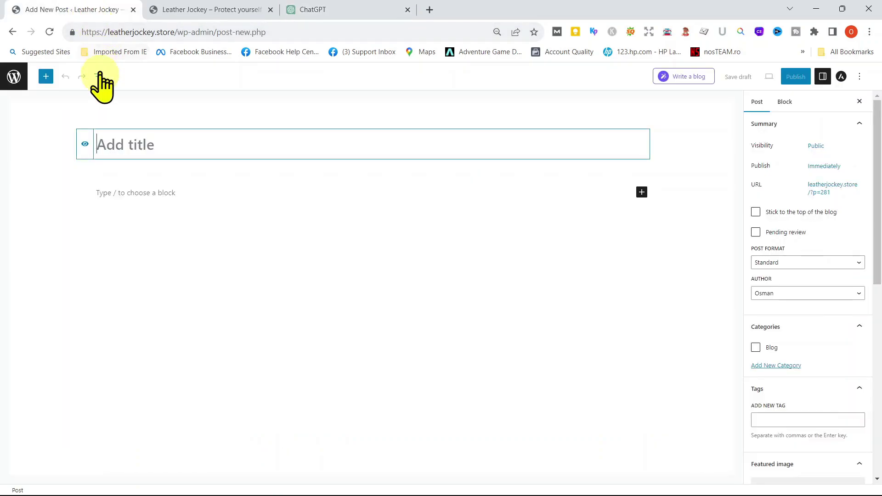
{"action": "left_click", "coordinate": [105, 191]}
{"action": "right_click", "coordinate": [105, 188]}
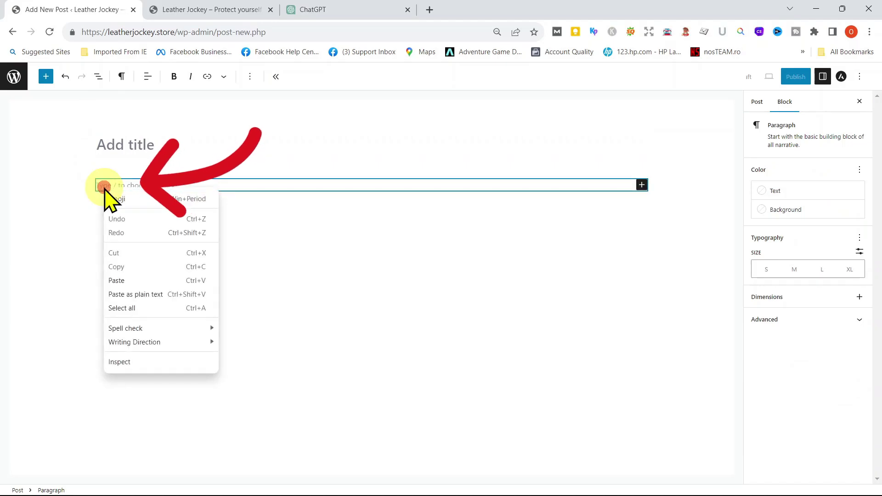
{"action": "left_click", "coordinate": [137, 281]}
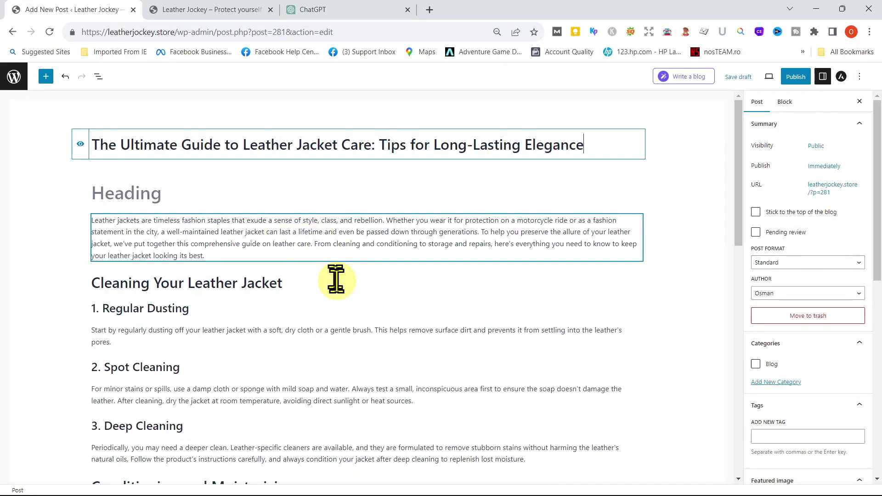
{"action": "scroll", "coordinate": [335, 278], "scroll_direction": "down", "scroll_amount": 10}
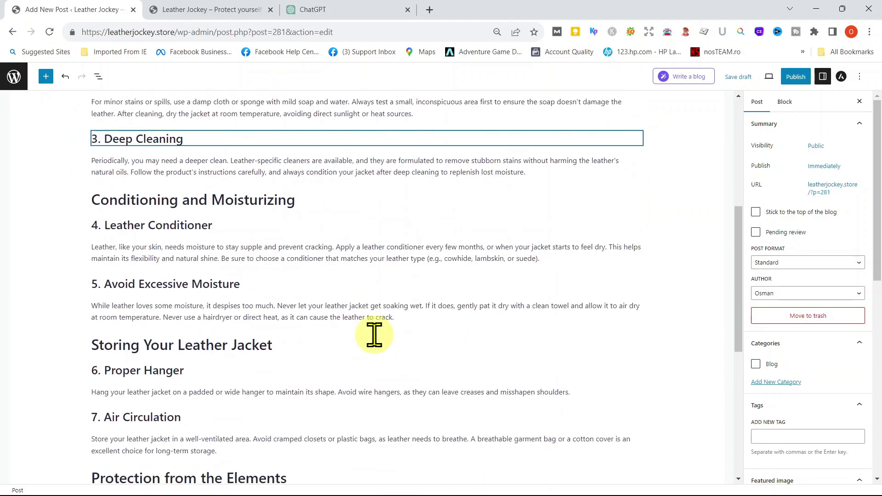
{"action": "scroll", "coordinate": [376, 335], "scroll_direction": "up", "scroll_amount": 10}
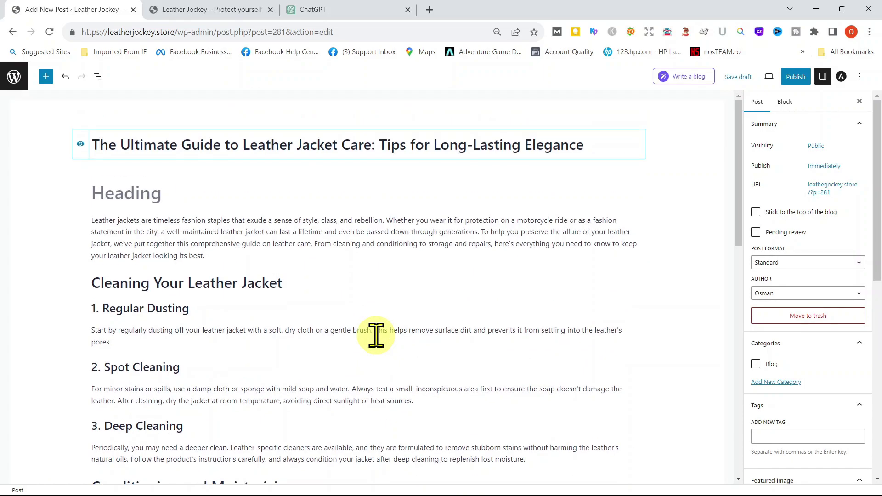
Step: Open the pre-publish check and expand the Visibility: Public options
{"action": "left_click", "coordinate": [793, 78]}
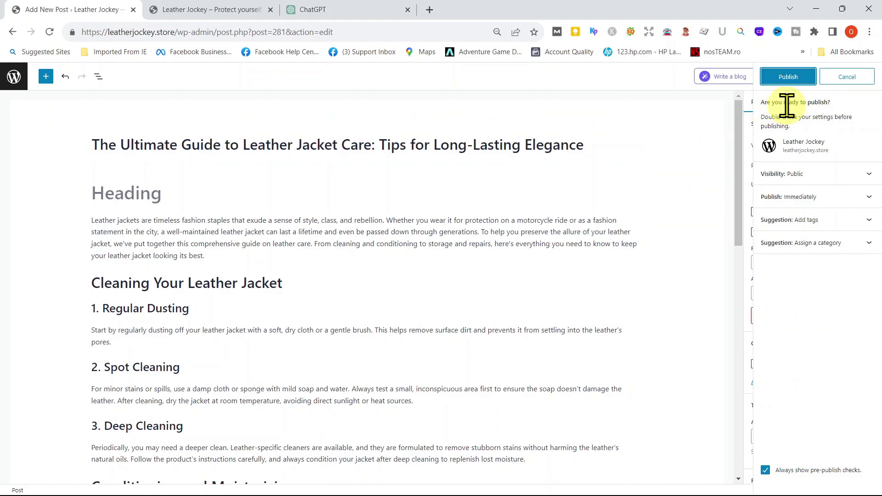
{"action": "left_click", "coordinate": [866, 174]}
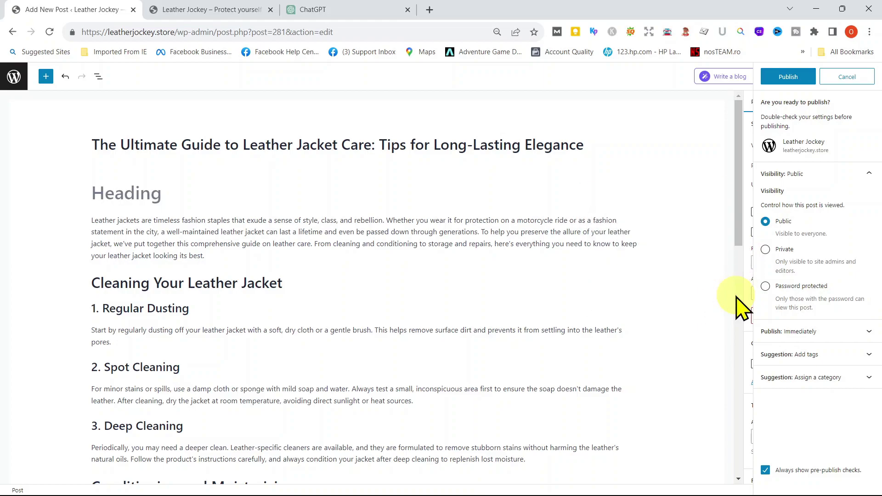
Step: Publish the post, then open it live and scroll through the article
{"action": "left_click", "coordinate": [780, 78]}
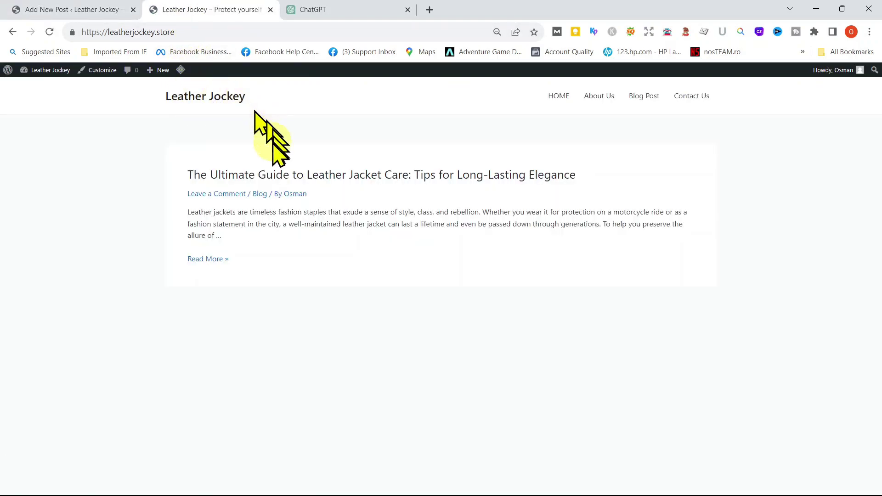
{"action": "left_click", "coordinate": [230, 177]}
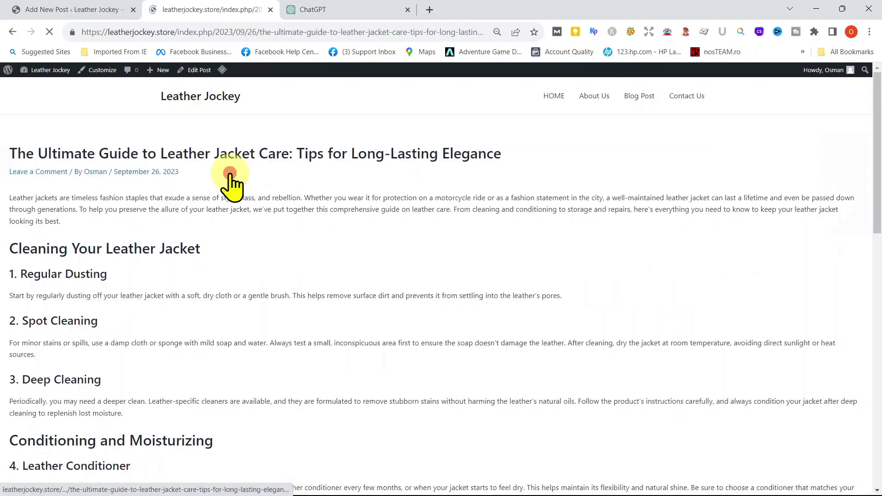
{"action": "scroll", "coordinate": [459, 312], "scroll_direction": "down", "scroll_amount": 3}
{"action": "scroll", "coordinate": [459, 312], "scroll_direction": "down", "scroll_amount": 12}
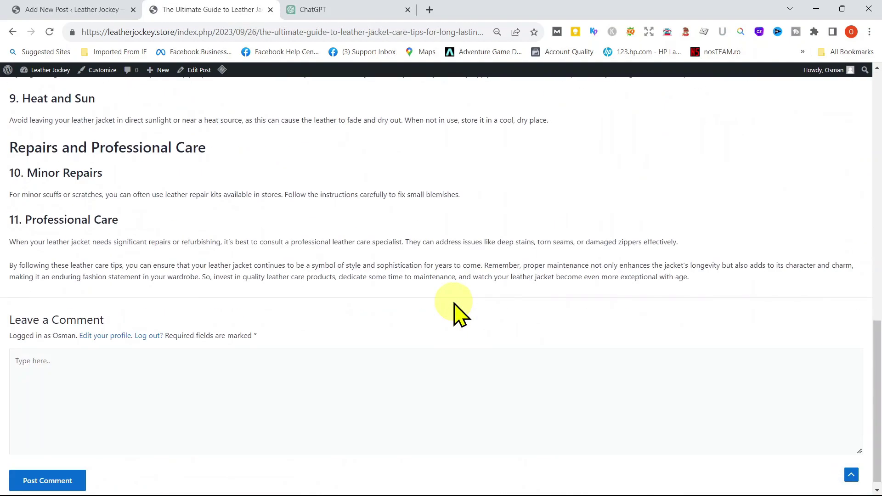
{"action": "scroll", "coordinate": [459, 312], "scroll_direction": "up", "scroll_amount": 15}
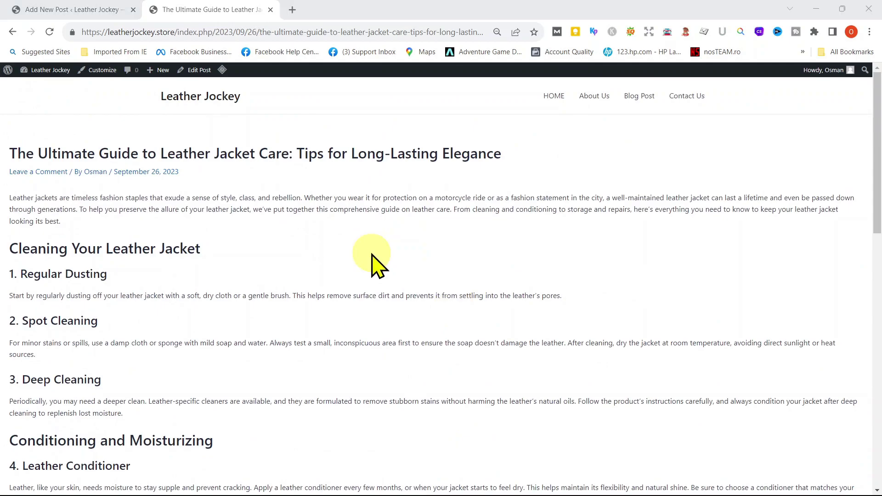
{"action": "scroll", "coordinate": [362, 243], "scroll_direction": "down", "scroll_amount": 8}
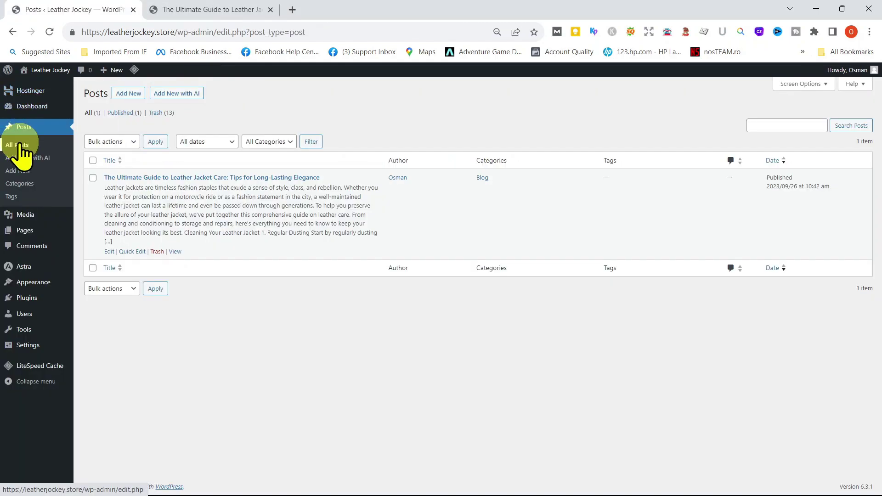
Step: Upload leather jackets.png as the post's featured image and update the post
{"action": "left_click", "coordinate": [110, 252]}
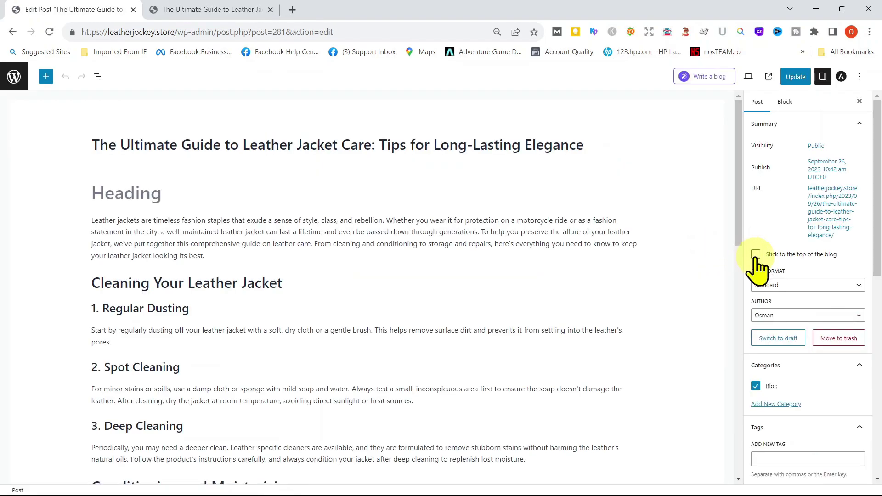
{"action": "scroll", "coordinate": [762, 257], "scroll_direction": "down", "scroll_amount": 6}
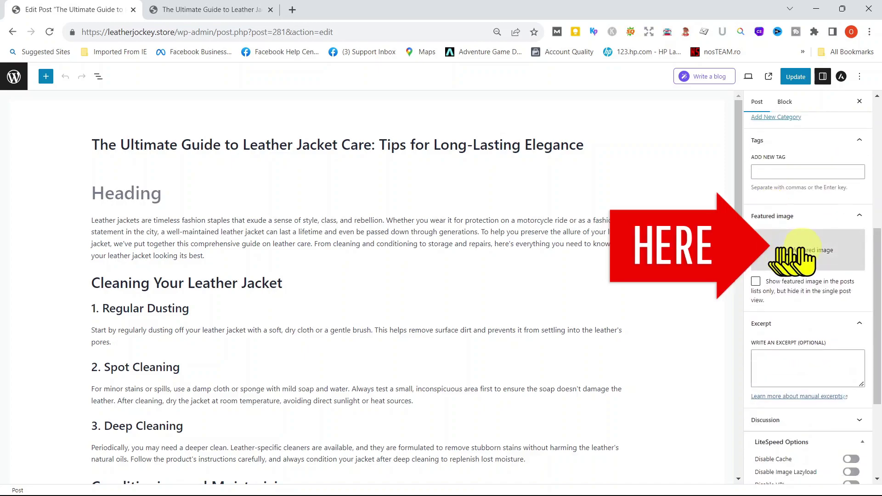
{"action": "left_click", "coordinate": [802, 248]}
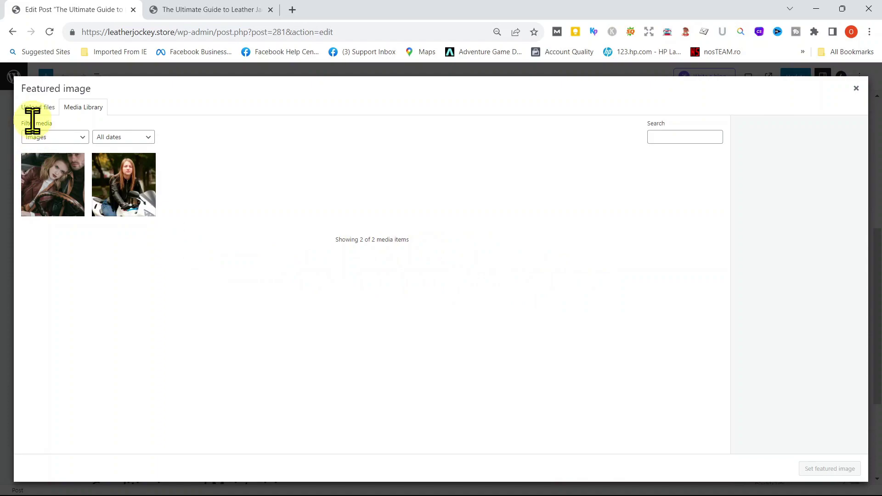
{"action": "left_click", "coordinate": [31, 107]}
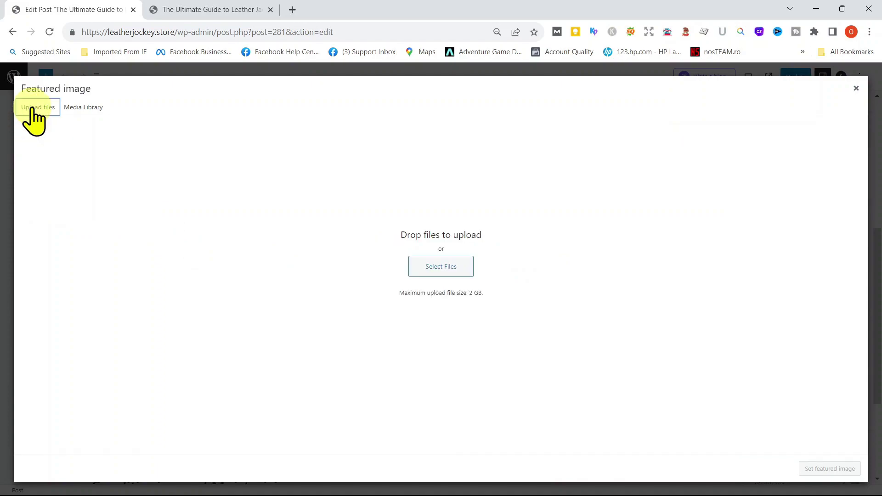
{"action": "left_click", "coordinate": [410, 266]}
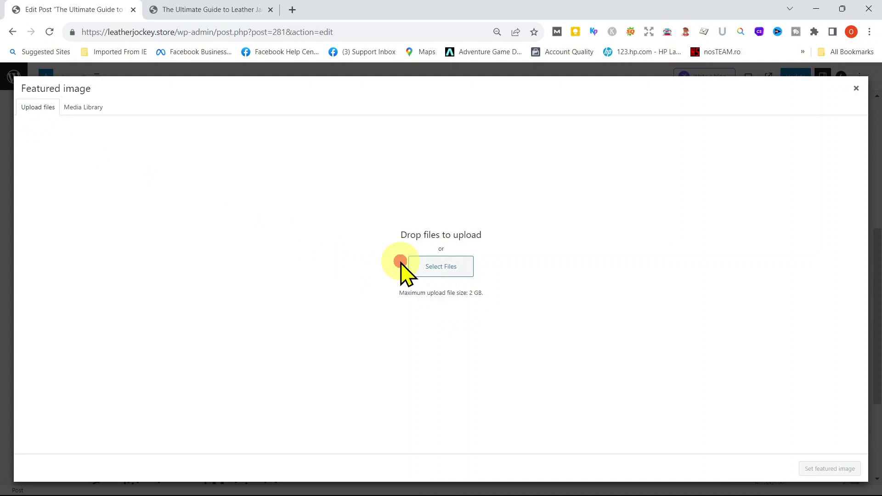
{"action": "left_click", "coordinate": [276, 199]}
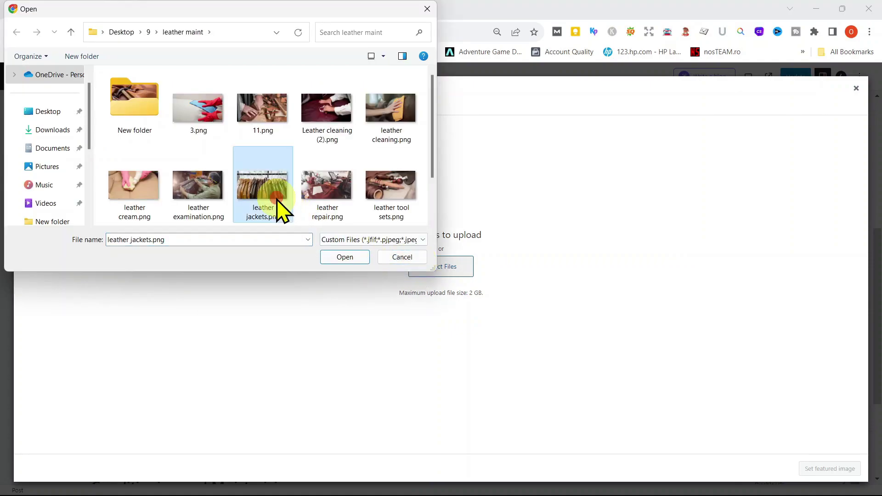
{"action": "left_click", "coordinate": [348, 261]}
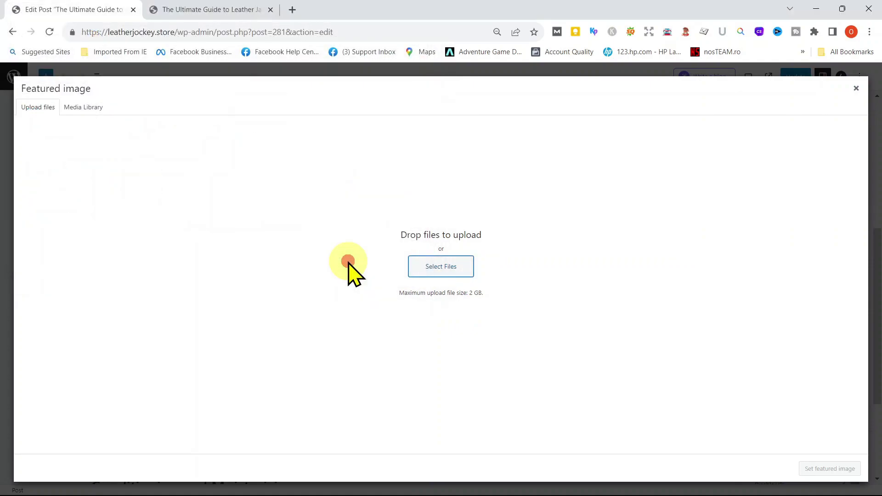
{"action": "left_click", "coordinate": [830, 468]}
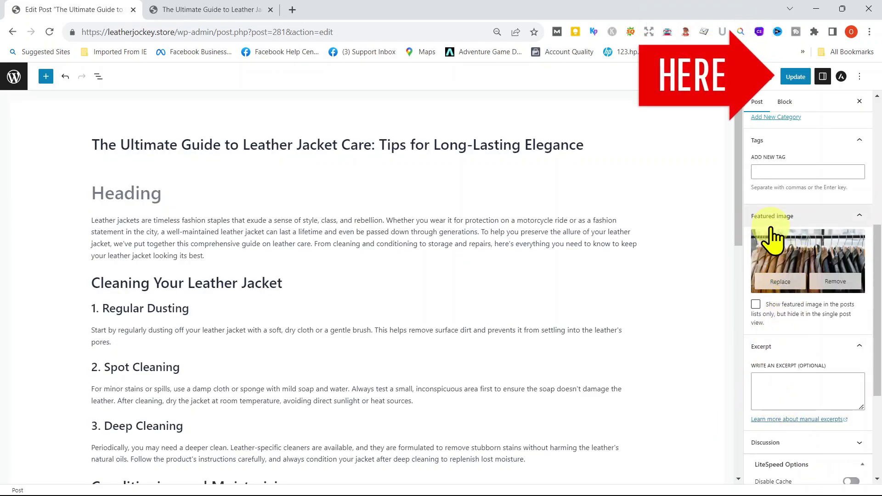
{"action": "scroll", "coordinate": [773, 237], "scroll_direction": "up", "scroll_amount": 3}
{"action": "left_click", "coordinate": [795, 77]}
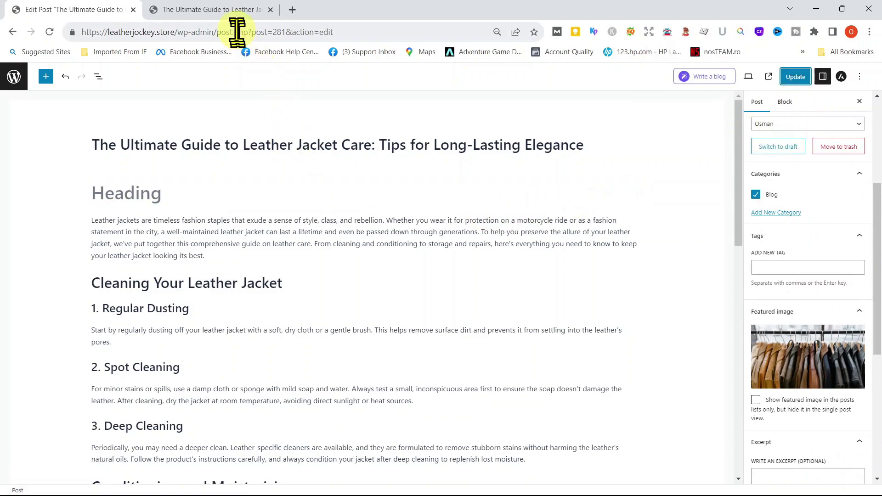
{"action": "left_click", "coordinate": [207, 9]}
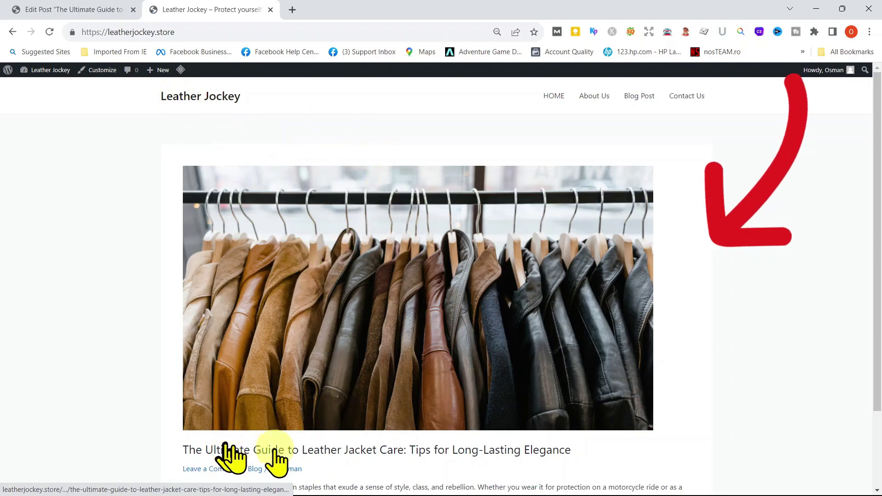
{"action": "scroll", "coordinate": [758, 363], "scroll_direction": "down", "scroll_amount": 2}
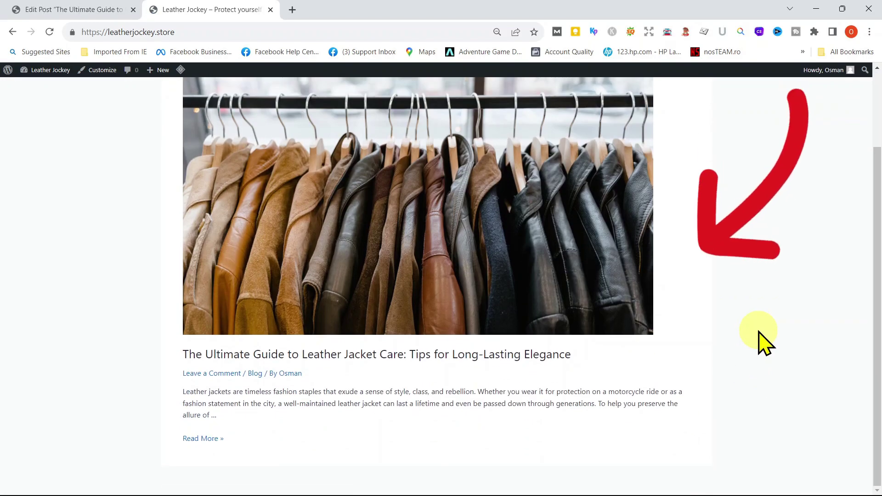
{"action": "scroll", "coordinate": [759, 332], "scroll_direction": "up", "scroll_amount": 2}
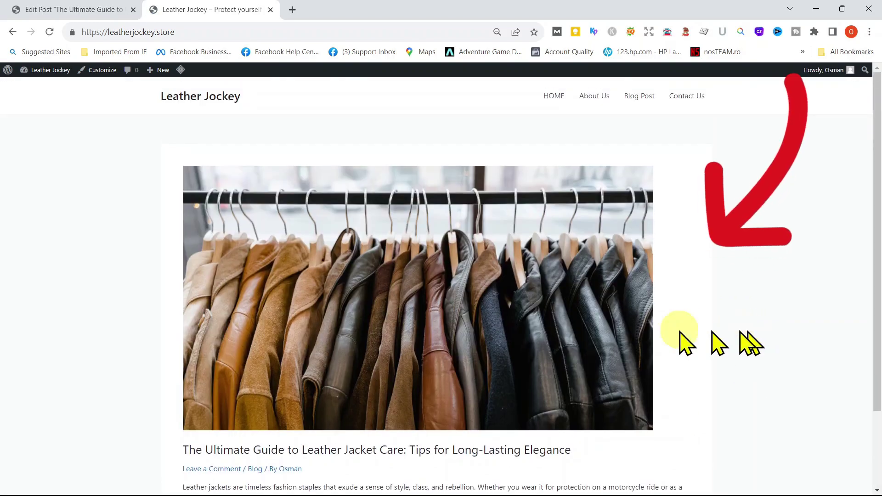
{"action": "left_click", "coordinate": [94, 10]}
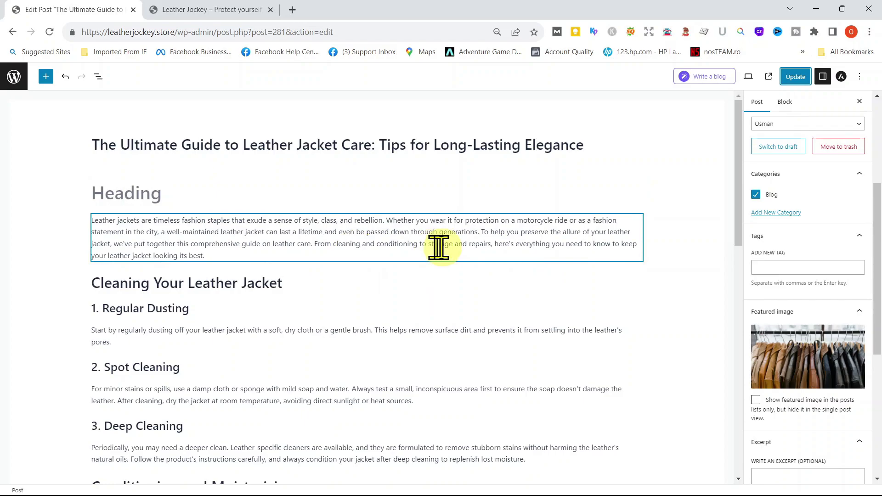
Step: Make the intro paragraph text black at size M, after trying L, and update the post
{"action": "left_click", "coordinate": [786, 102]}
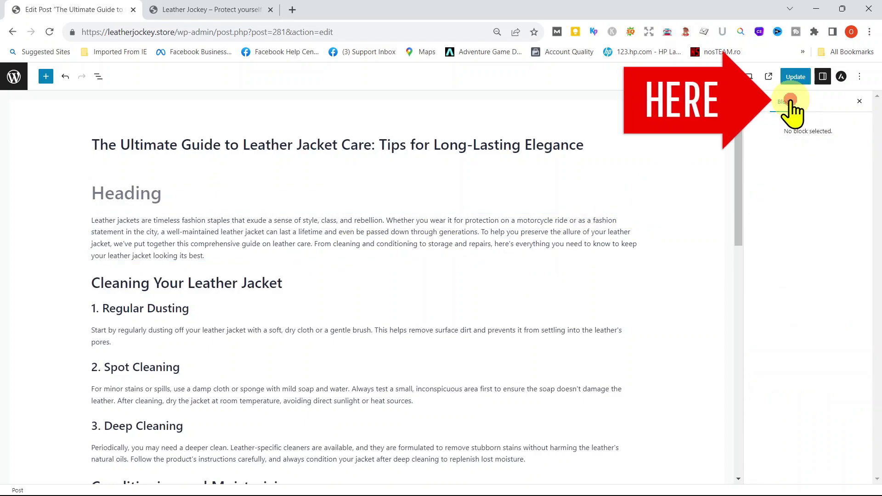
{"action": "left_click", "coordinate": [452, 246]}
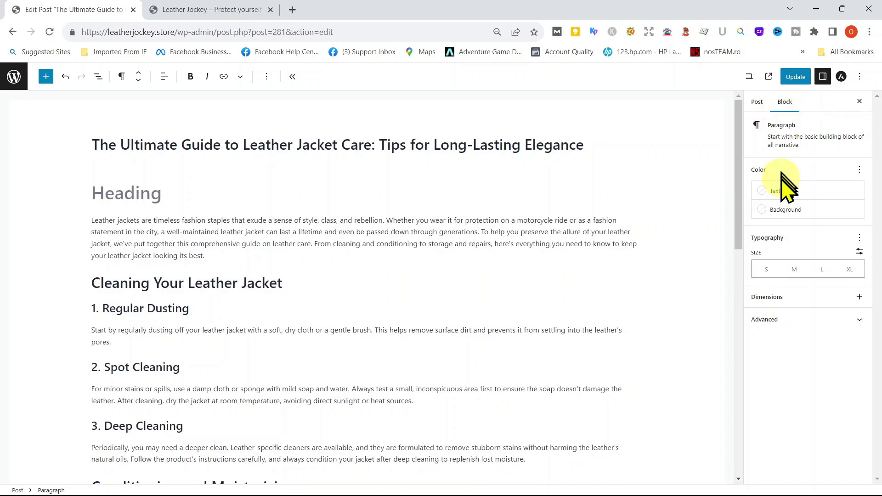
{"action": "left_click", "coordinate": [777, 191]}
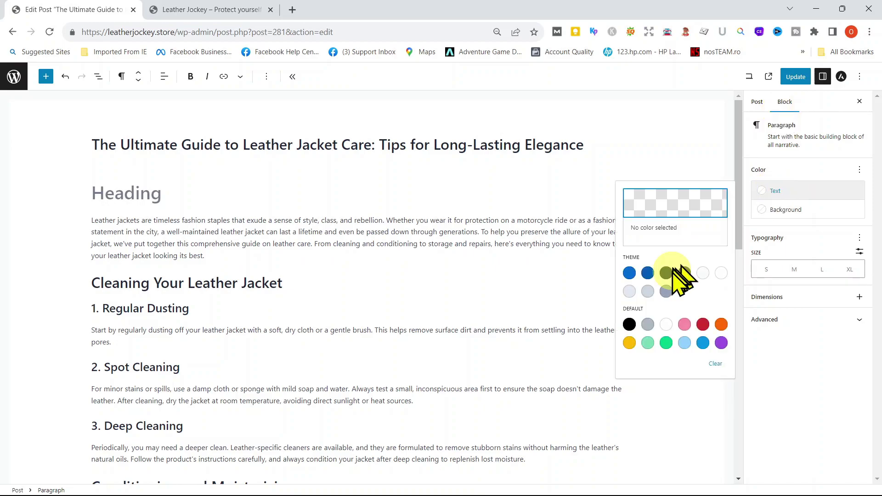
{"action": "left_click", "coordinate": [629, 324]}
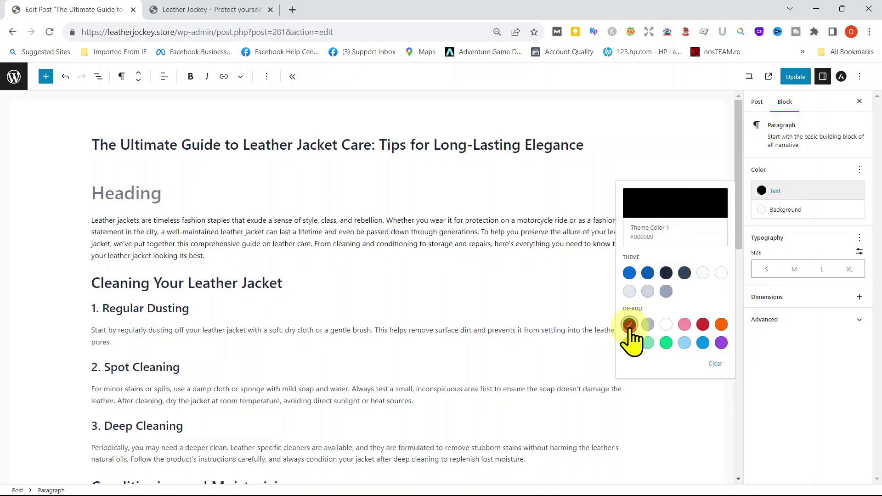
{"action": "left_click", "coordinate": [794, 270]}
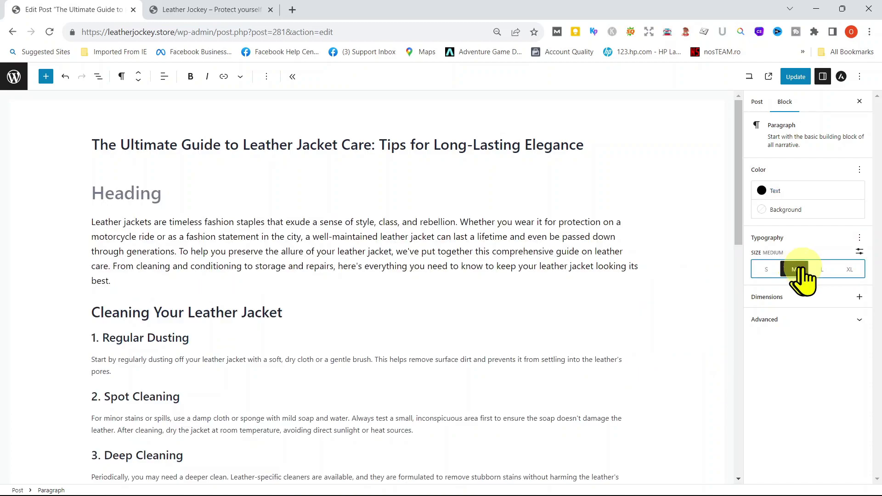
{"action": "left_click", "coordinate": [822, 269]}
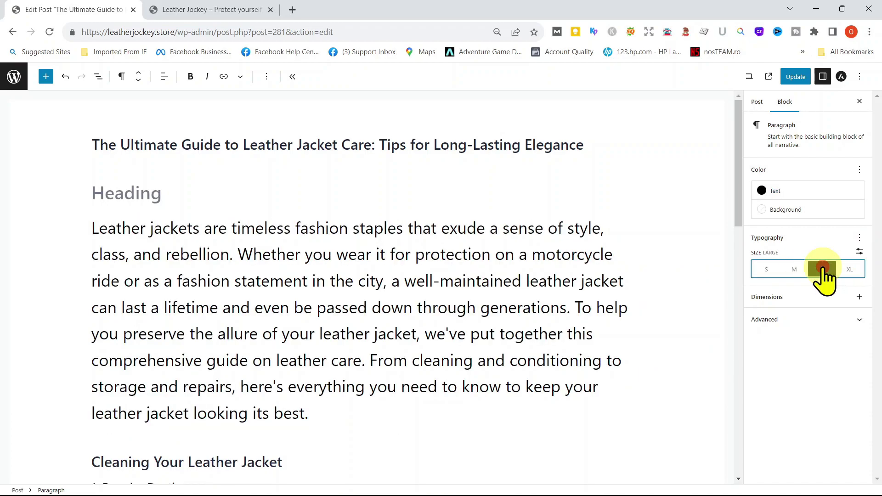
{"action": "left_click", "coordinate": [795, 269]}
{"action": "left_click", "coordinate": [791, 76]}
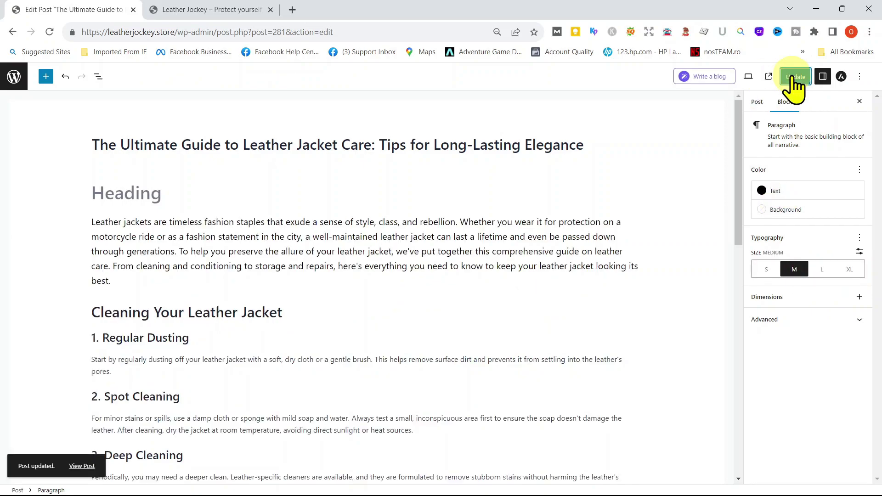
Step: Underline the 'Cleaning Your Leather Jacket' heading with Ctrl+U
{"action": "left_click", "coordinate": [251, 10]}
{"action": "key", "text": "ctrl+shift+Tab"}
{"action": "left_click", "coordinate": [502, 309]}
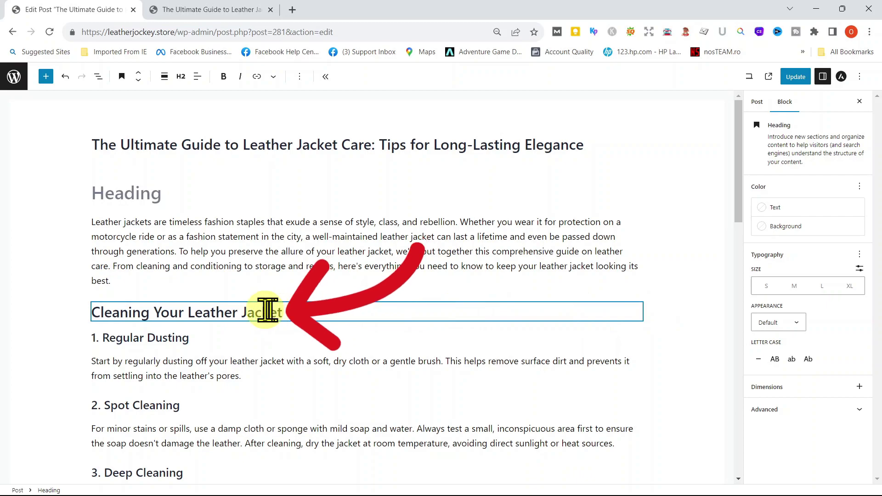
{"action": "left_click_drag", "start_coordinate": [282, 311], "coordinate": [83, 313]}
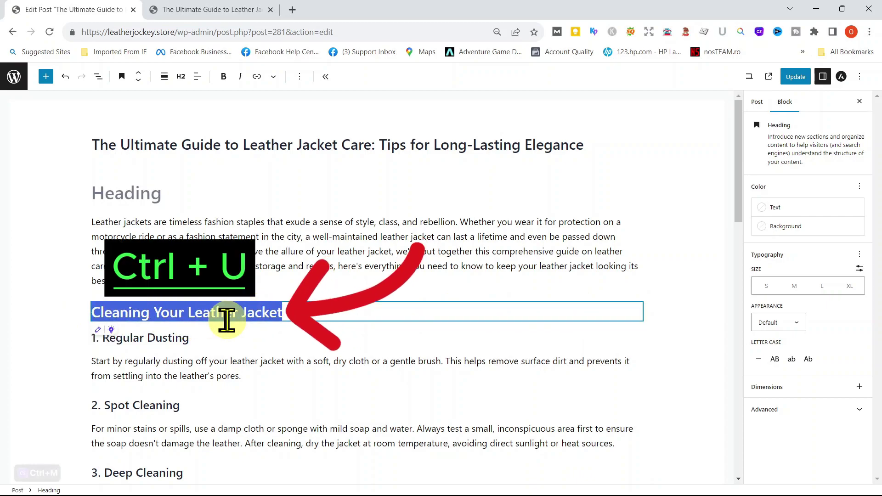
{"action": "key", "text": "ctrl+u"}
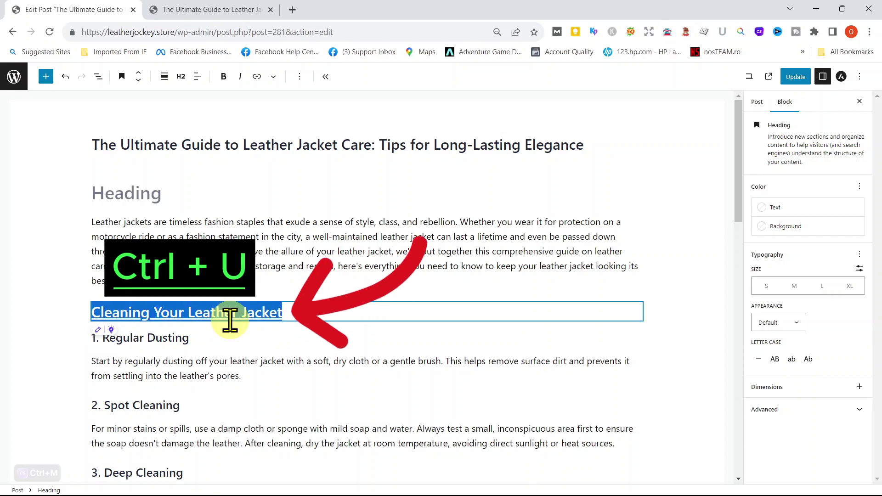
Step: Select the 'Conditioning and Moisturizing' heading text and update the post
{"action": "scroll", "coordinate": [231, 320], "scroll_direction": "down", "scroll_amount": 4}
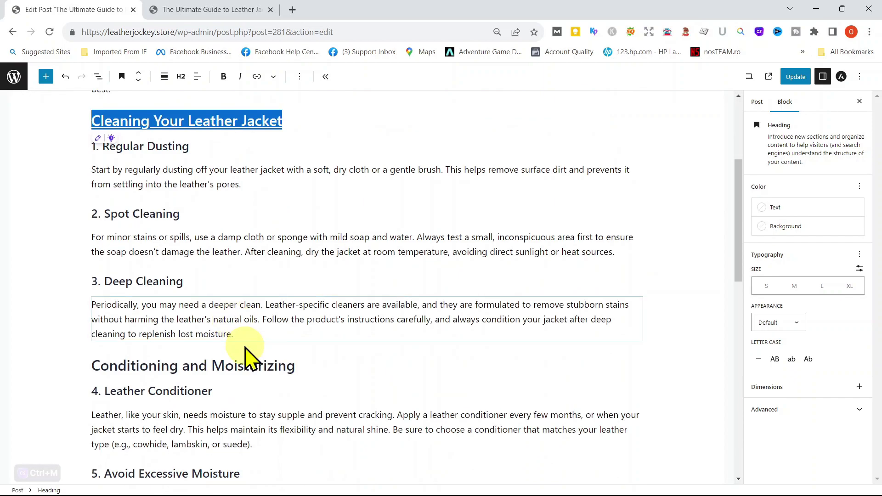
{"action": "left_click", "coordinate": [272, 364]}
{"action": "left_click_drag", "start_coordinate": [322, 365], "coordinate": [93, 365]}
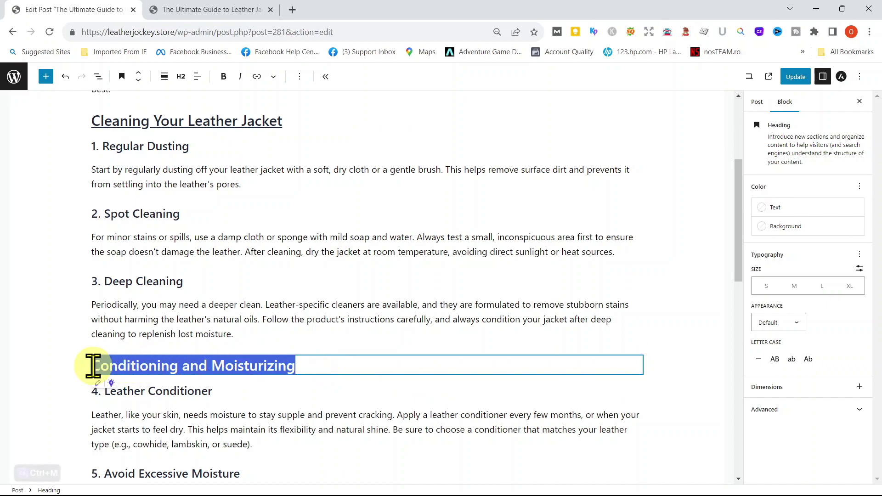
{"action": "left_click", "coordinate": [795, 76]}
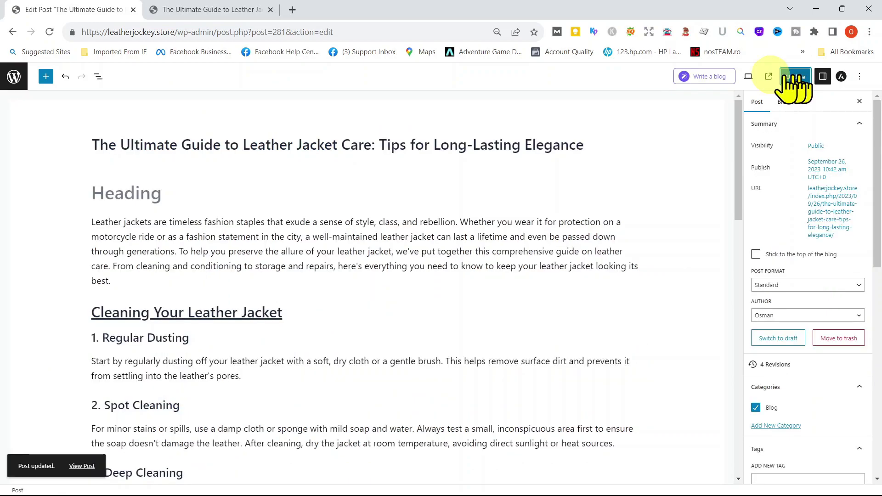
Step: Open the jacket care post from the site homepage, scroll through it, then return to the editor
{"action": "left_click", "coordinate": [201, 9]}
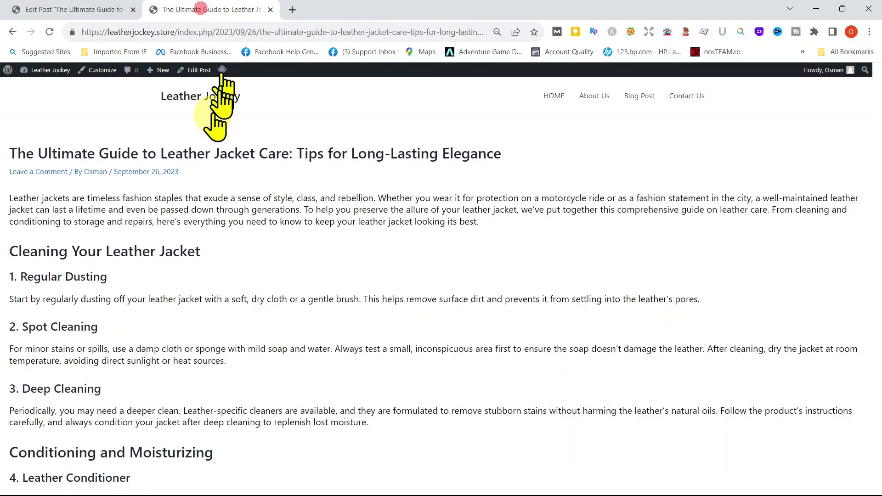
{"action": "left_click", "coordinate": [190, 94]}
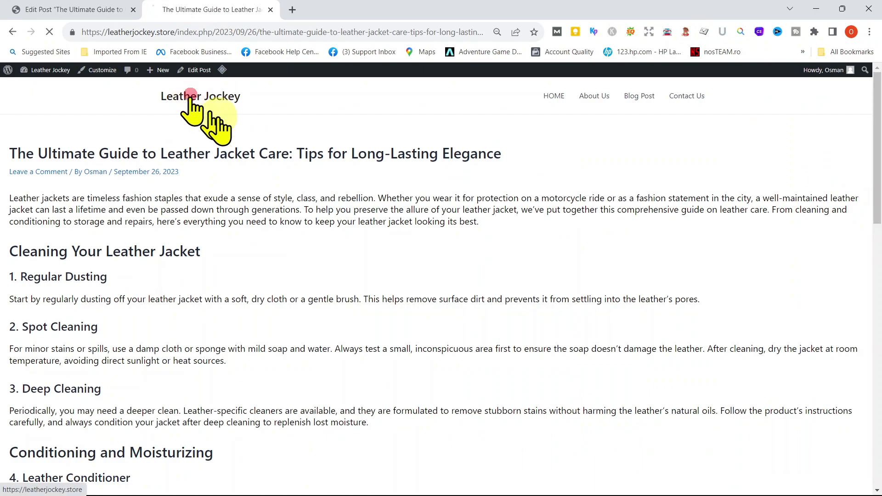
{"action": "scroll", "coordinate": [249, 362], "scroll_direction": "down", "scroll_amount": 3}
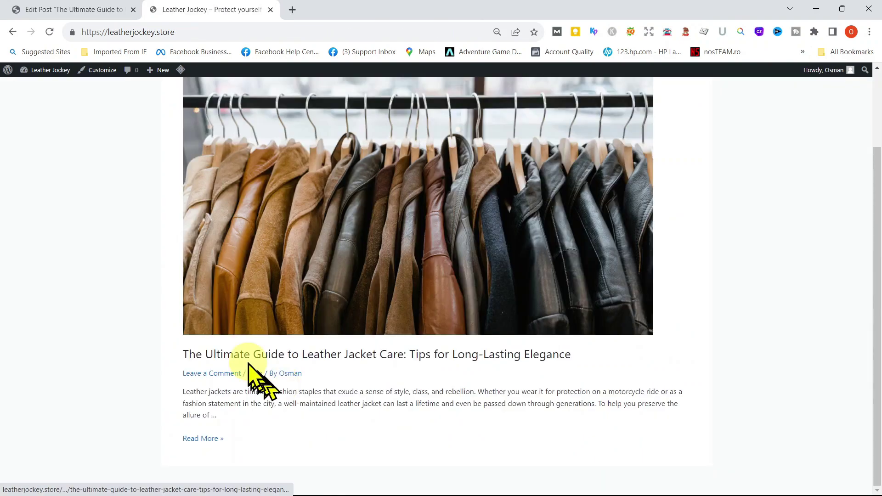
{"action": "left_click", "coordinate": [248, 363]}
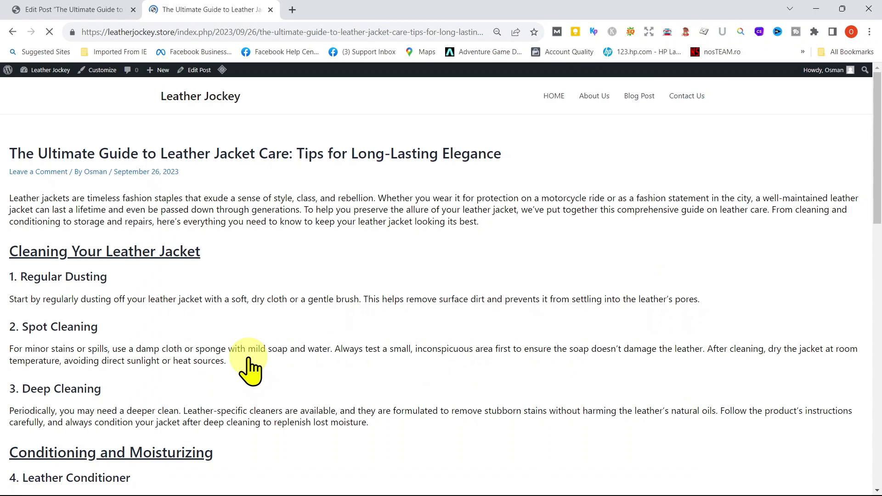
{"action": "scroll", "coordinate": [181, 285], "scroll_direction": "down", "scroll_amount": 12}
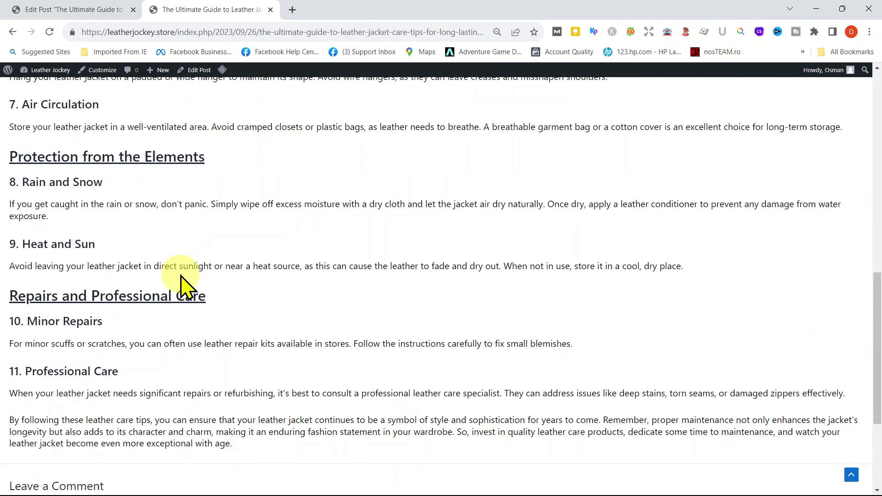
{"action": "key", "text": "Home"}
Step: Add a new block after the 'Cleaning Your Leather Jacket' heading and make it an Image block
{"action": "left_click", "coordinate": [74, 9]}
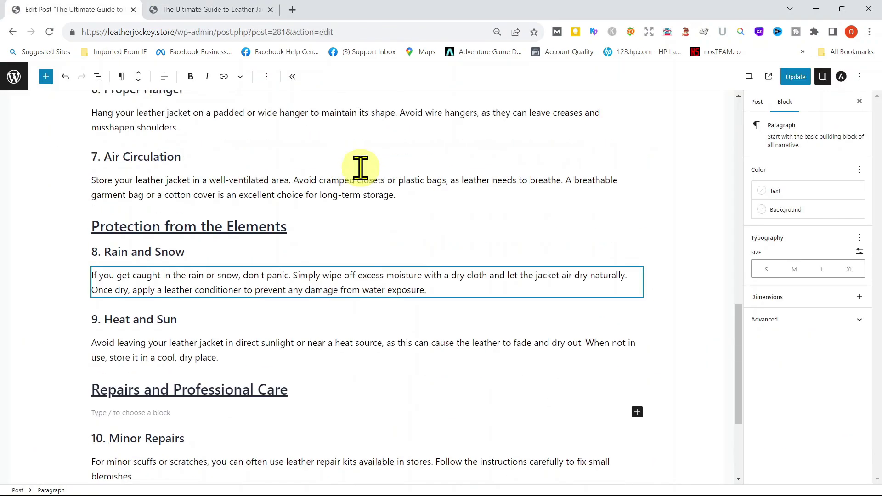
{"action": "scroll", "coordinate": [365, 179], "scroll_direction": "up", "scroll_amount": 15}
{"action": "left_click", "coordinate": [315, 281]}
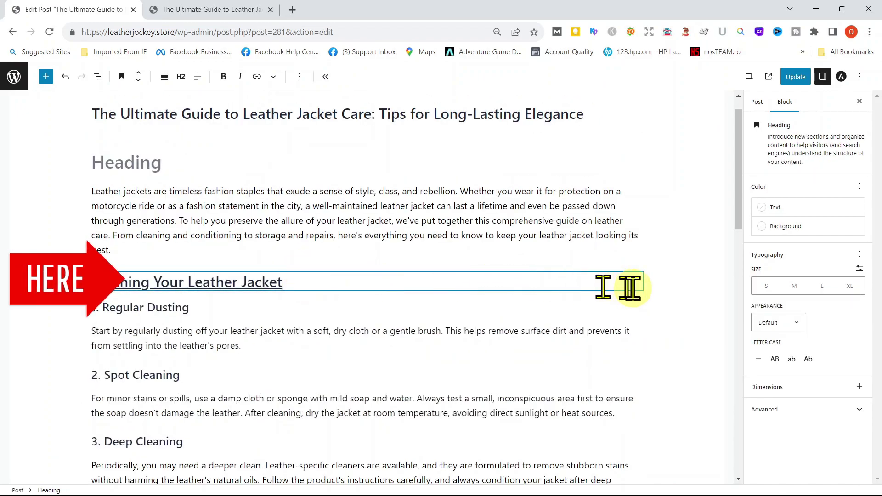
{"action": "left_click", "coordinate": [299, 77]}
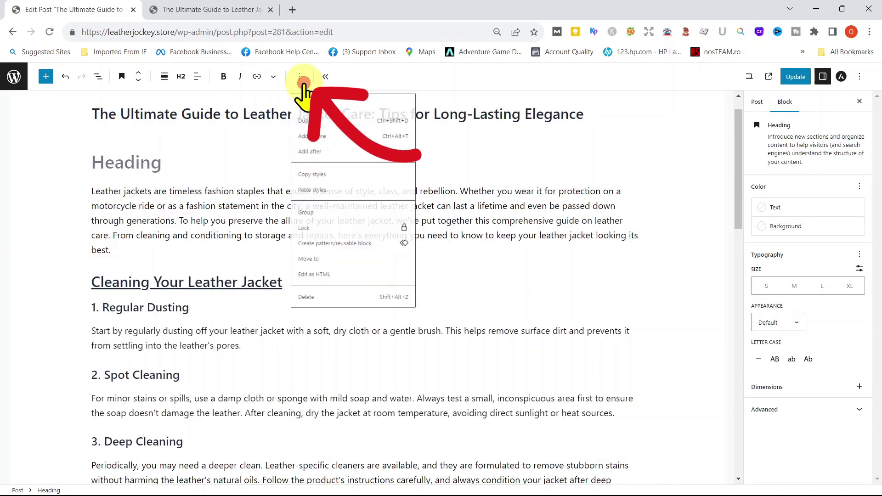
{"action": "left_click", "coordinate": [316, 159]}
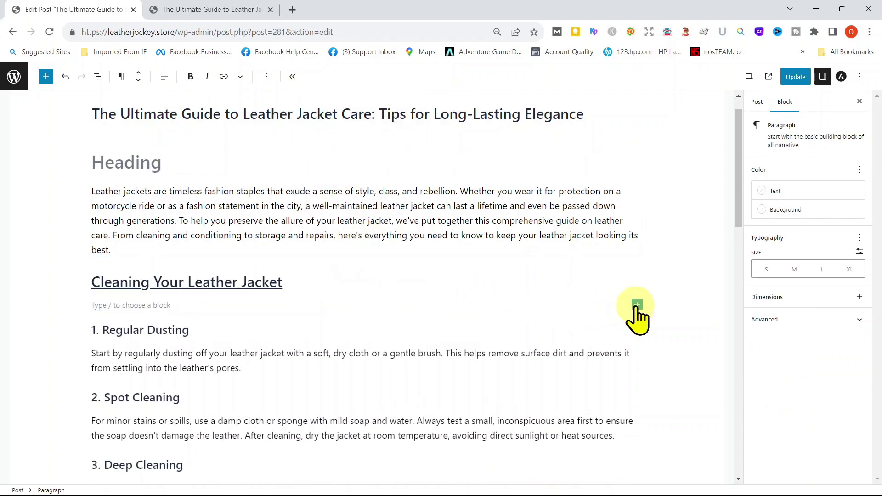
{"action": "scroll", "coordinate": [643, 307], "scroll_direction": "down", "scroll_amount": 1}
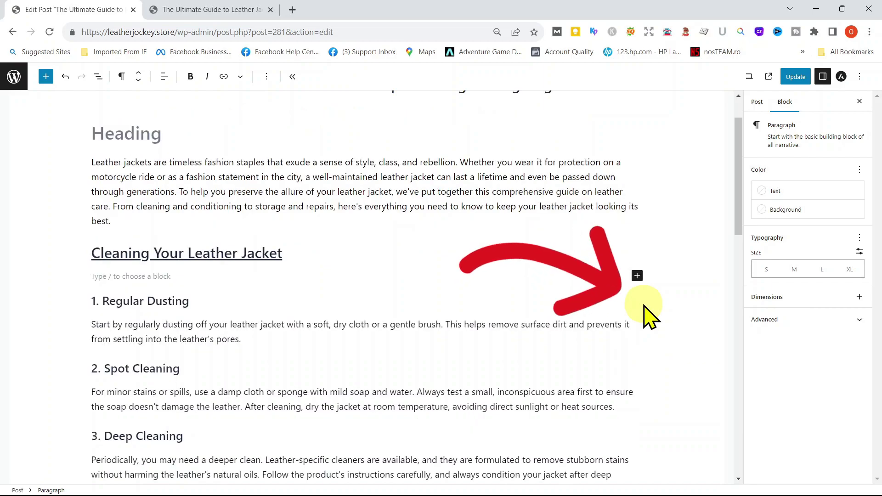
{"action": "left_click", "coordinate": [636, 276]}
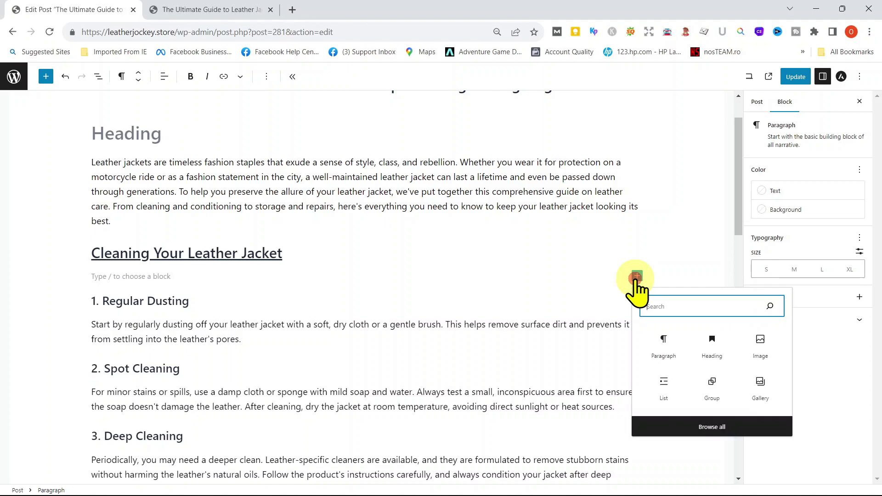
{"action": "left_click", "coordinate": [761, 350]}
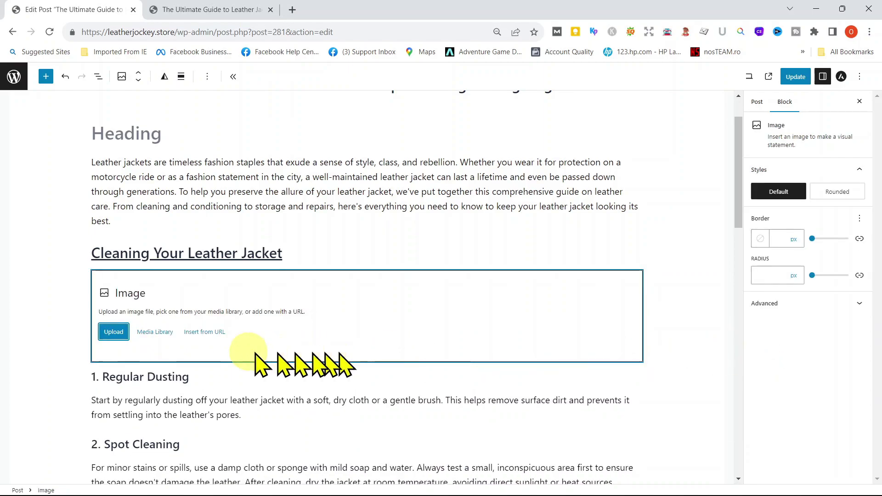
Step: Upload leather cleaning.png into the image block and update the post
{"action": "left_click", "coordinate": [110, 331]}
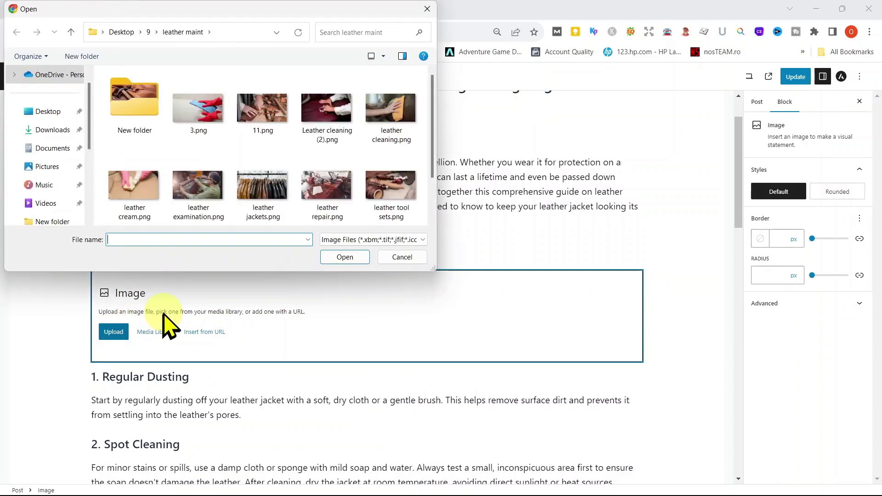
{"action": "left_click", "coordinate": [382, 113]}
{"action": "left_click", "coordinate": [351, 256]}
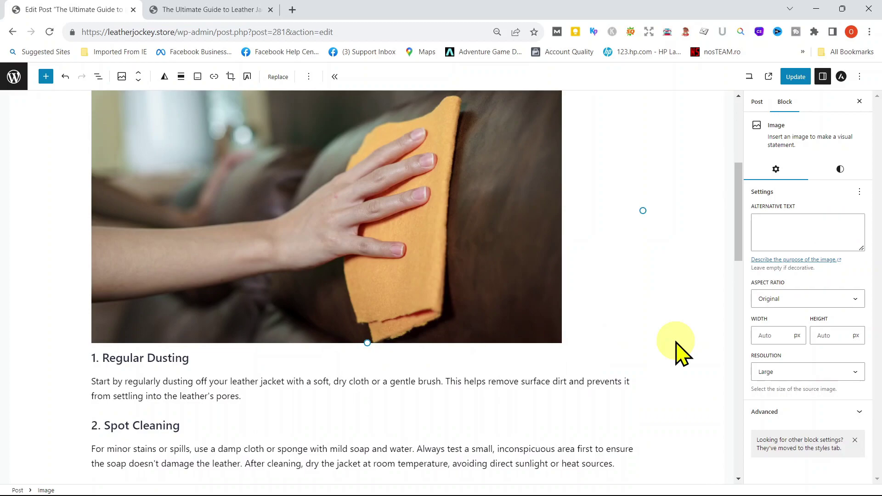
{"action": "scroll", "coordinate": [640, 240], "scroll_direction": "up", "scroll_amount": 2}
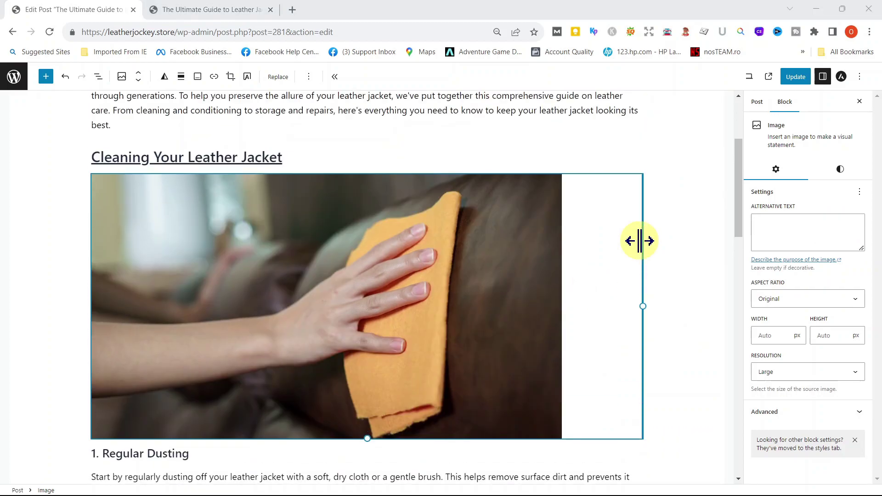
{"action": "scroll", "coordinate": [652, 298], "scroll_direction": "down", "scroll_amount": 2}
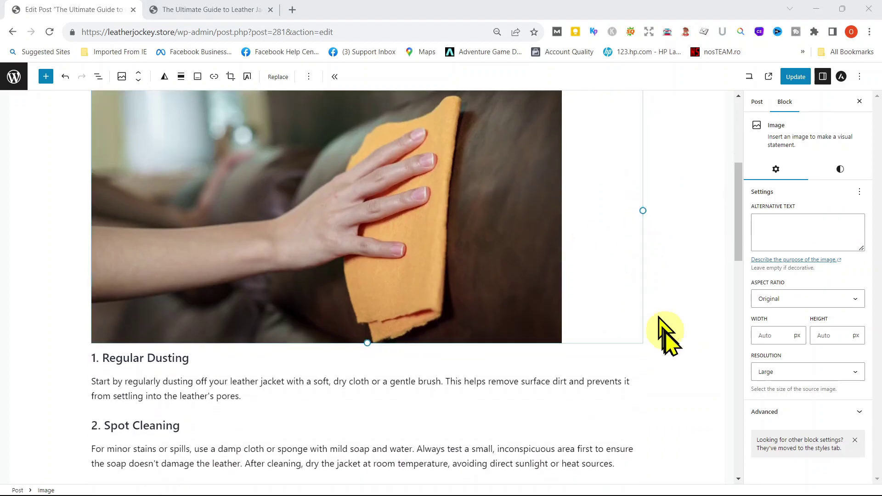
{"action": "scroll", "coordinate": [658, 172], "scroll_direction": "up", "scroll_amount": 1}
{"action": "scroll", "coordinate": [658, 172], "scroll_direction": "up", "scroll_amount": 1}
{"action": "left_click", "coordinate": [790, 77]}
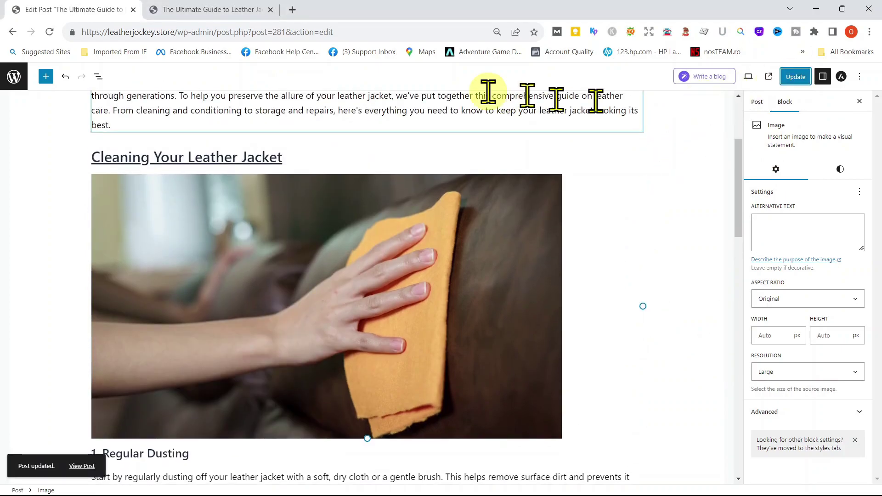
Step: View the published post from the site homepage, then return to the editor
{"action": "left_click", "coordinate": [220, 14]}
{"action": "key", "text": "alt+Left"}
{"action": "left_click", "coordinate": [305, 370]}
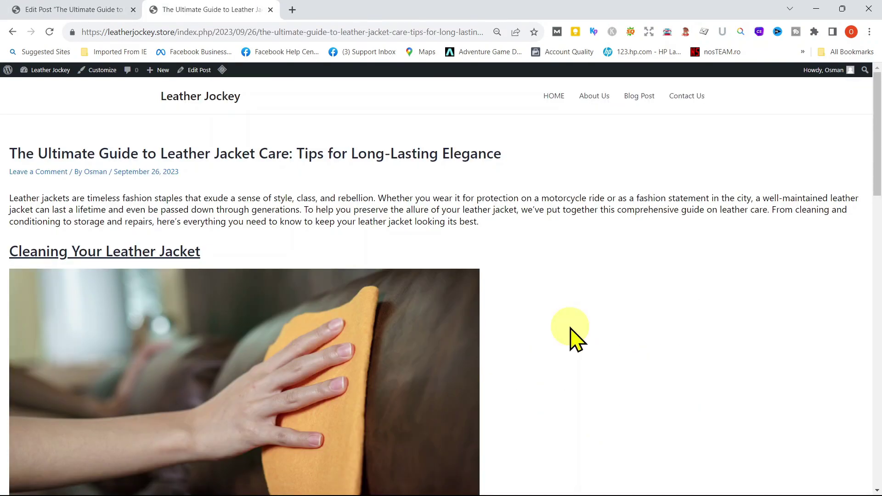
{"action": "scroll", "coordinate": [579, 328], "scroll_direction": "down", "scroll_amount": 4}
{"action": "scroll", "coordinate": [578, 329], "scroll_direction": "up", "scroll_amount": 4}
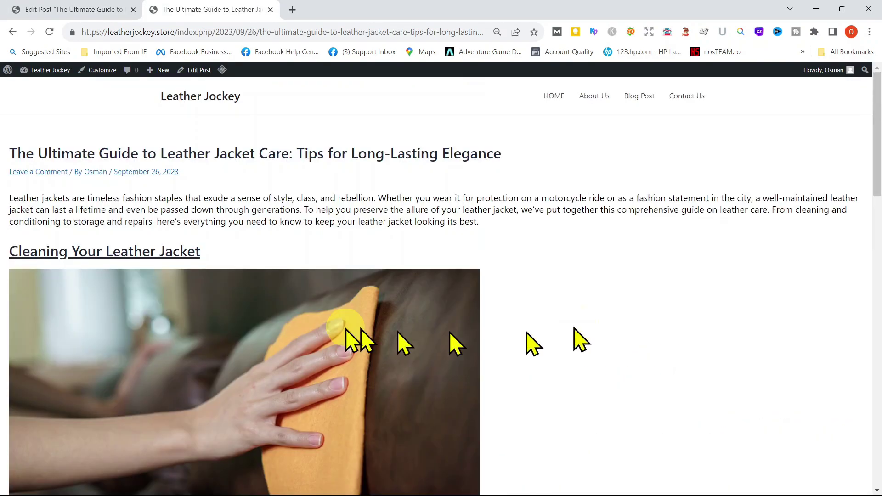
{"action": "scroll", "coordinate": [446, 341], "scroll_direction": "down", "scroll_amount": 2}
{"action": "left_click", "coordinate": [83, 10]}
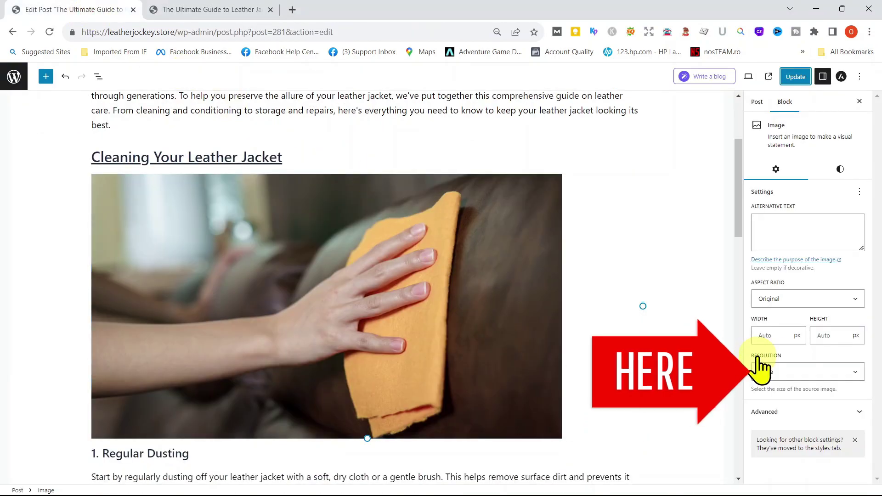
Step: Set the cleaning photo to Medium resolution, update, and reload the live post to compare
{"action": "left_click", "coordinate": [776, 371]}
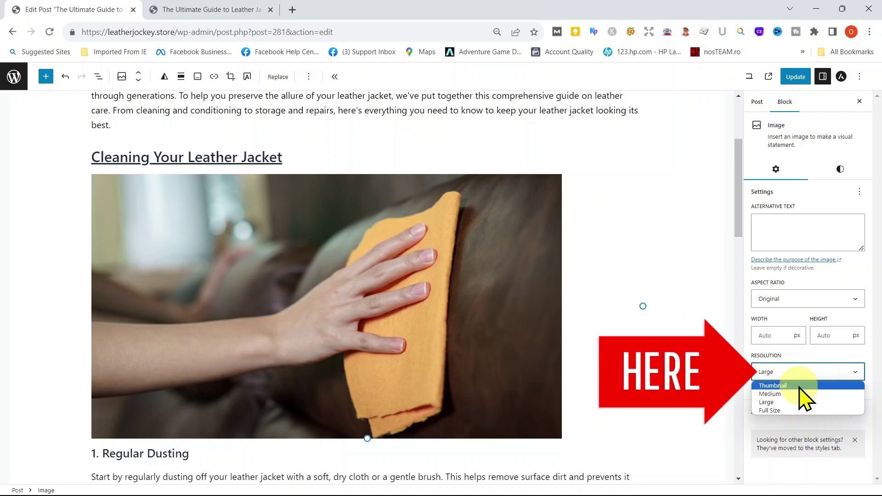
{"action": "left_click", "coordinate": [775, 394]}
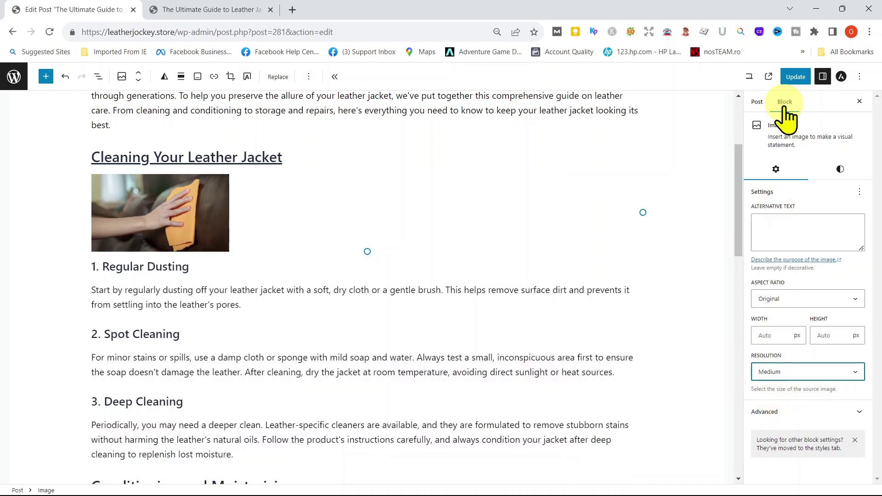
{"action": "left_click", "coordinate": [789, 77]}
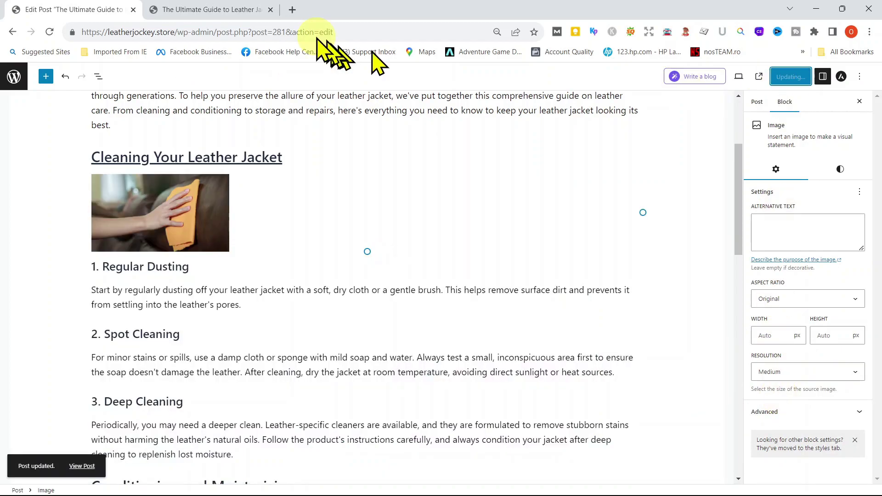
{"action": "left_click", "coordinate": [197, 10]}
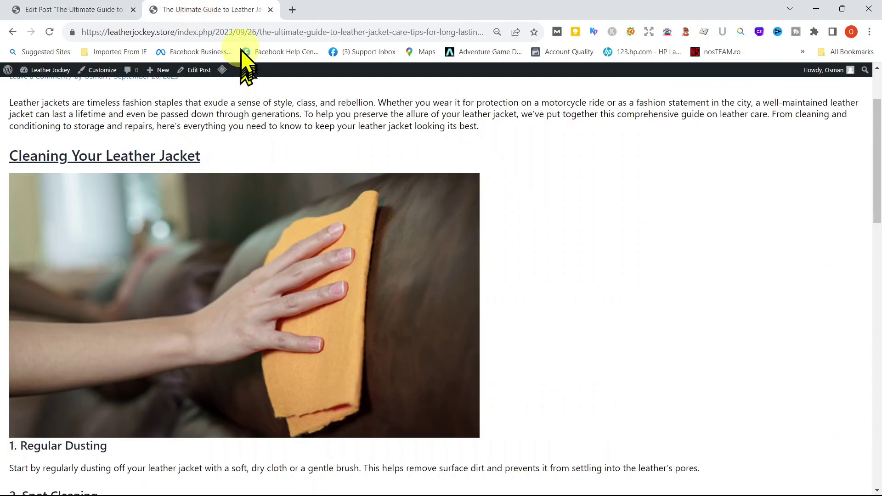
{"action": "left_click", "coordinate": [240, 37]}
{"action": "key", "text": "Return"}
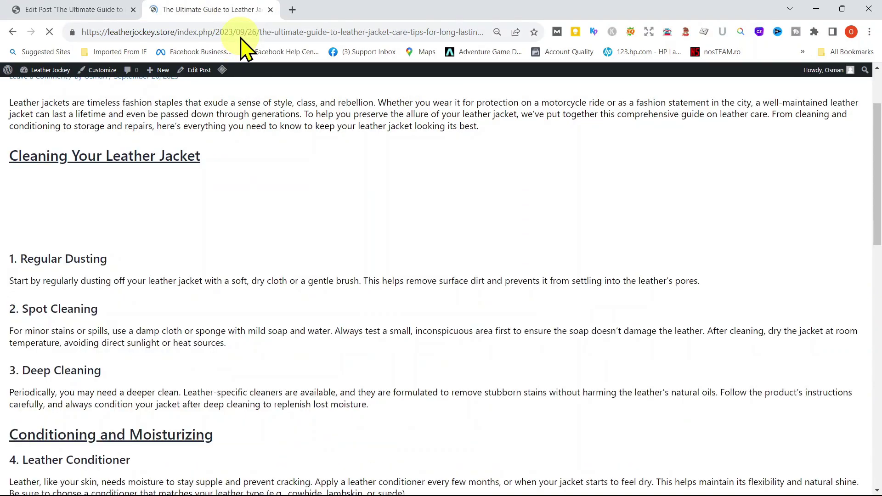
{"action": "scroll", "coordinate": [252, 280], "scroll_direction": "up", "scroll_amount": 2}
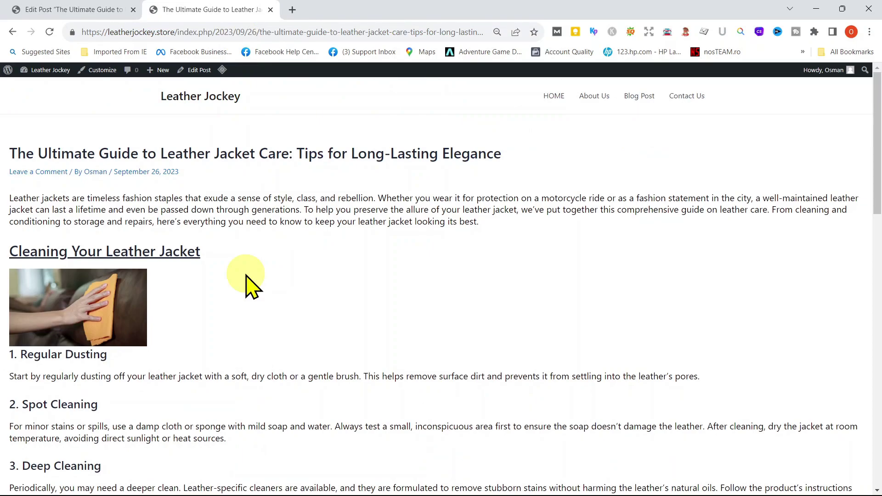
{"action": "scroll", "coordinate": [246, 280], "scroll_direction": "down", "scroll_amount": 3}
{"action": "scroll", "coordinate": [246, 286], "scroll_direction": "up", "scroll_amount": 3}
{"action": "key", "text": "ctrl+Page_Up"}
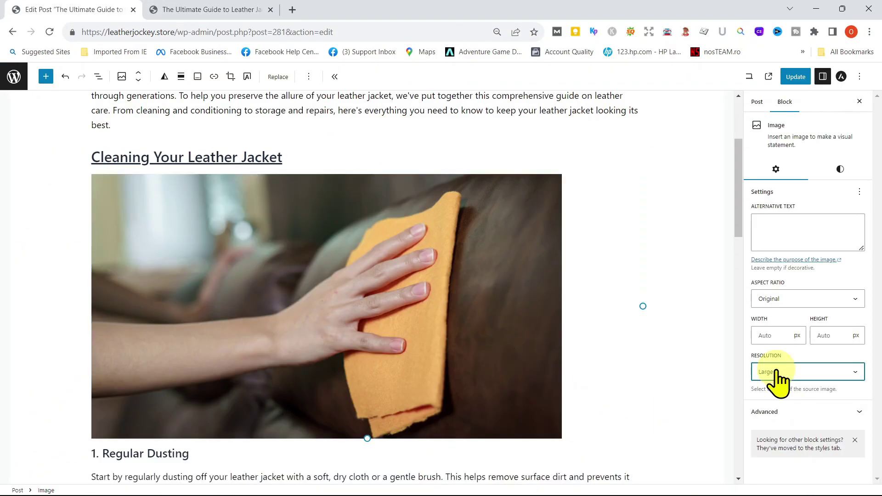
Step: Caption the cleaning photo 'Cleaning you leather', update, and check it on the live post
{"action": "left_click", "coordinate": [198, 77]}
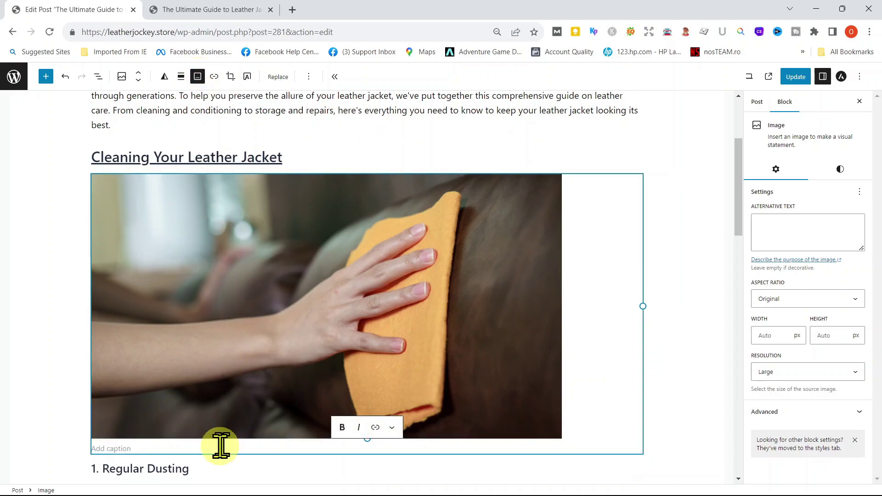
{"action": "scroll", "coordinate": [216, 446], "scroll_direction": "down", "scroll_amount": 3}
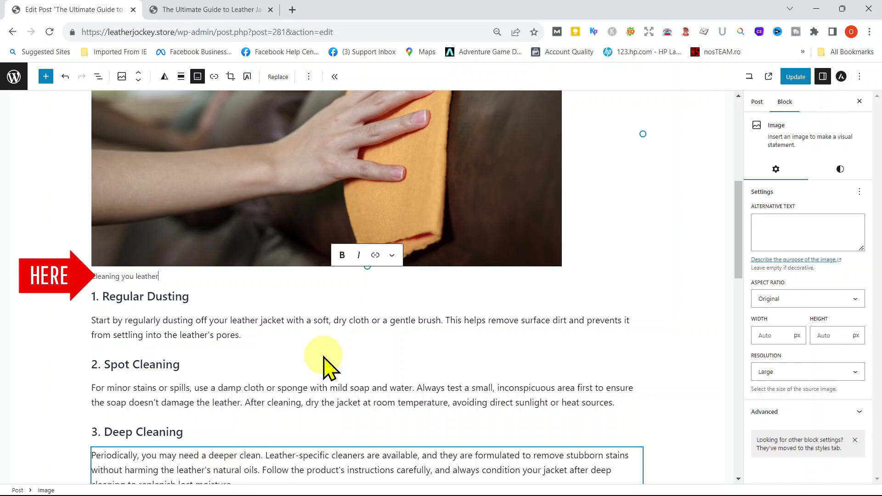
{"action": "key", "text": "Escape"}
{"action": "left_click", "coordinate": [797, 77]}
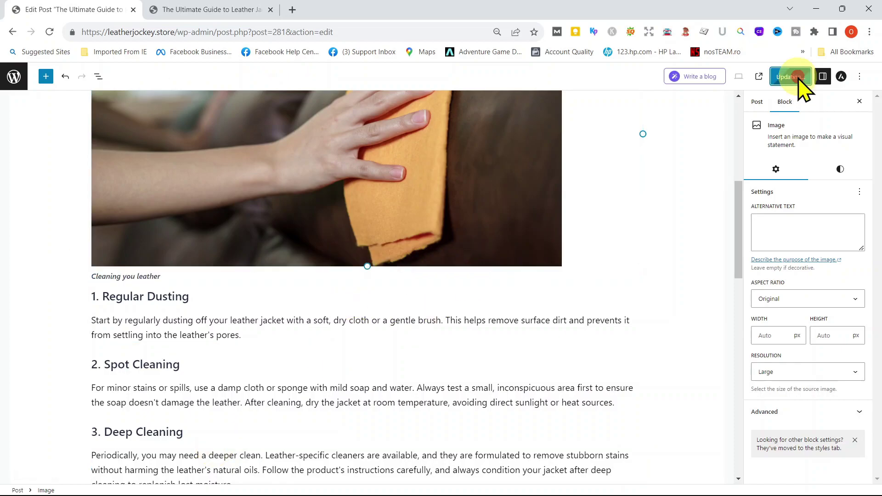
{"action": "left_click", "coordinate": [217, 11]}
{"action": "scroll", "coordinate": [402, 224], "scroll_direction": "down", "scroll_amount": 6}
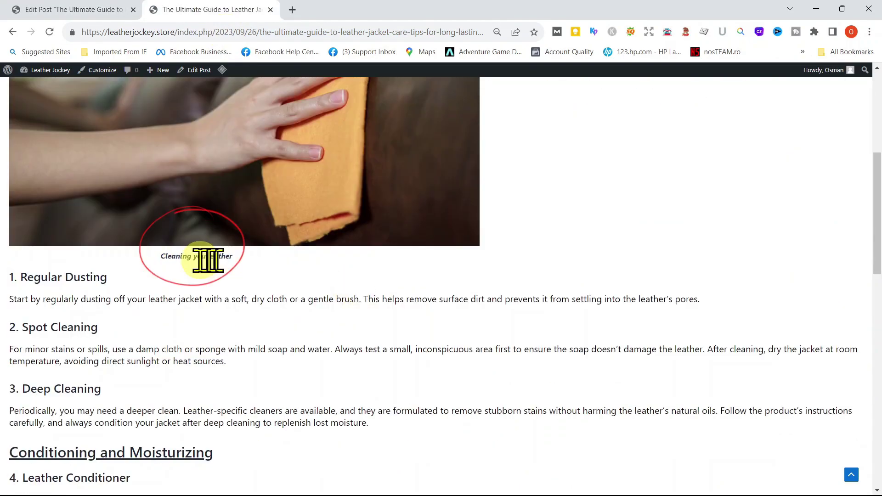
{"action": "left_click", "coordinate": [303, 295]}
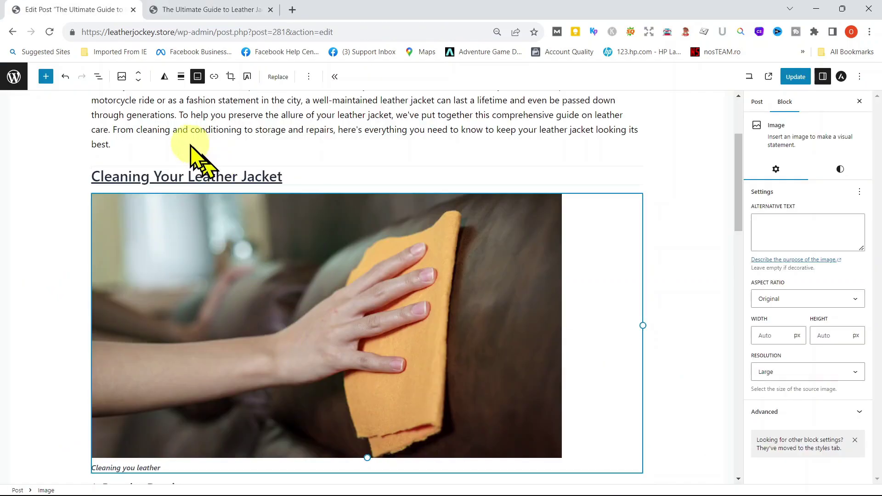
Step: Try left, center, right and full-width alignment on the cleaning image
{"action": "left_click", "coordinate": [180, 77]}
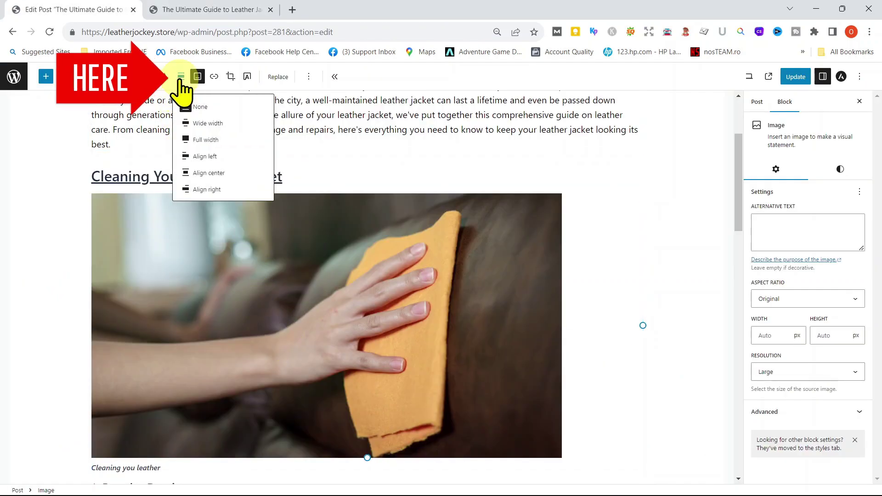
{"action": "left_click", "coordinate": [201, 157]}
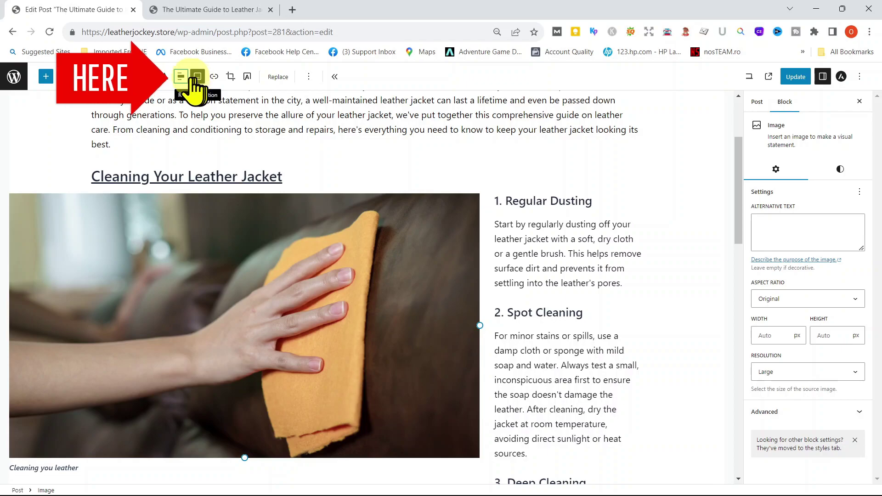
{"action": "left_click", "coordinate": [182, 77]}
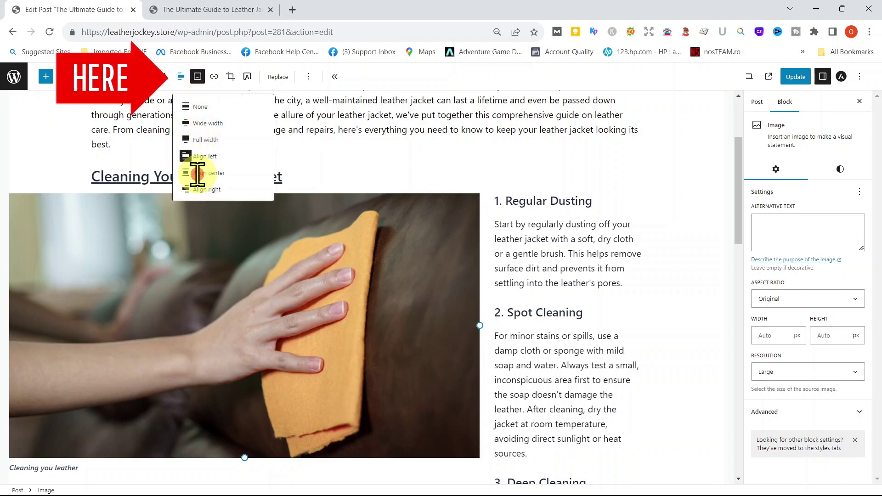
{"action": "left_click", "coordinate": [197, 173]}
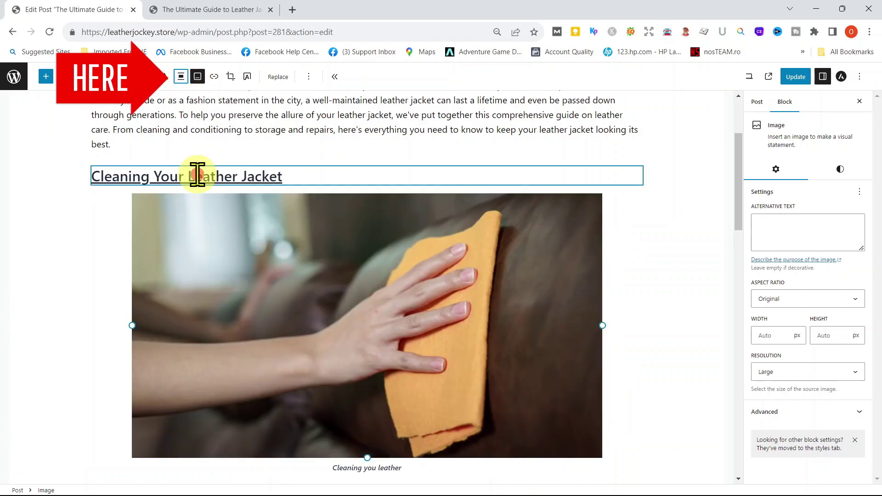
{"action": "left_click", "coordinate": [181, 77]}
{"action": "left_click", "coordinate": [206, 190]}
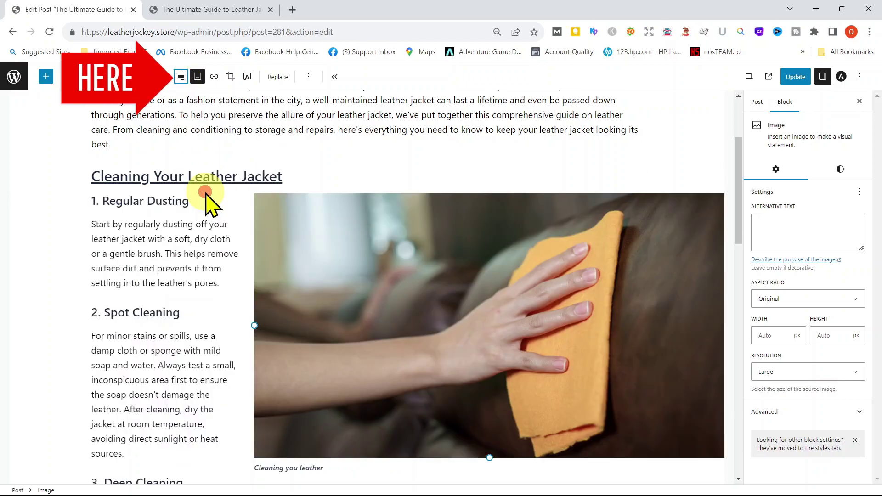
{"action": "left_click", "coordinate": [182, 77]}
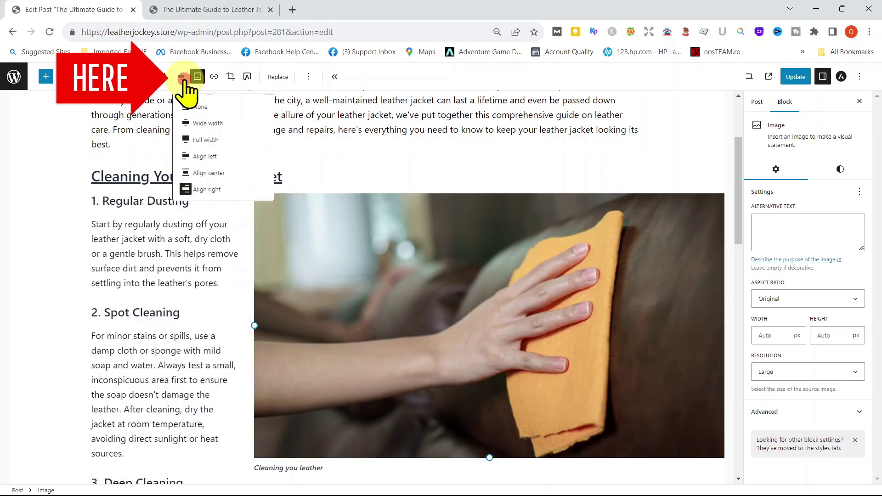
{"action": "left_click", "coordinate": [199, 141]}
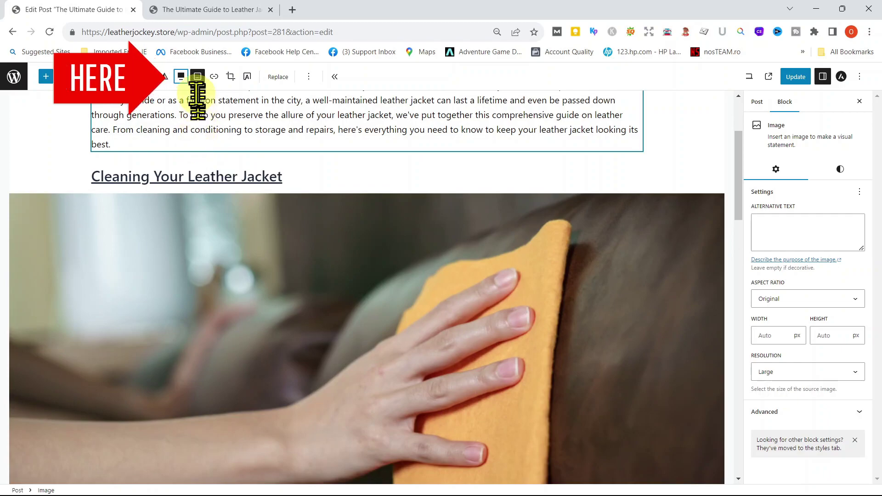
Step: Set the cleaning image to Align left and update the post
{"action": "left_click", "coordinate": [181, 76]}
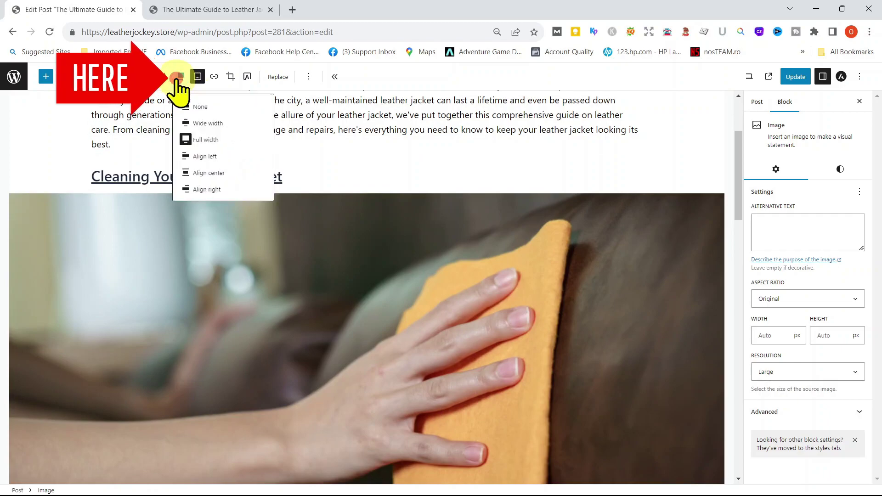
{"action": "left_click", "coordinate": [198, 157]}
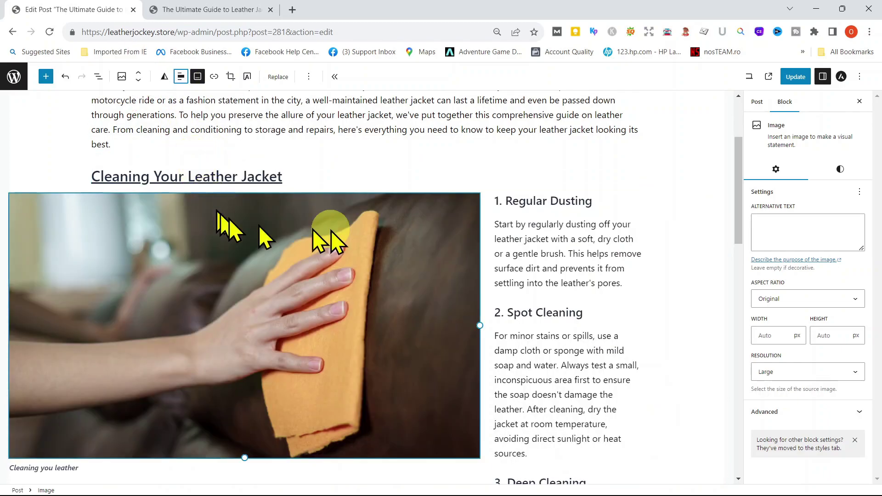
{"action": "left_click", "coordinate": [794, 82]}
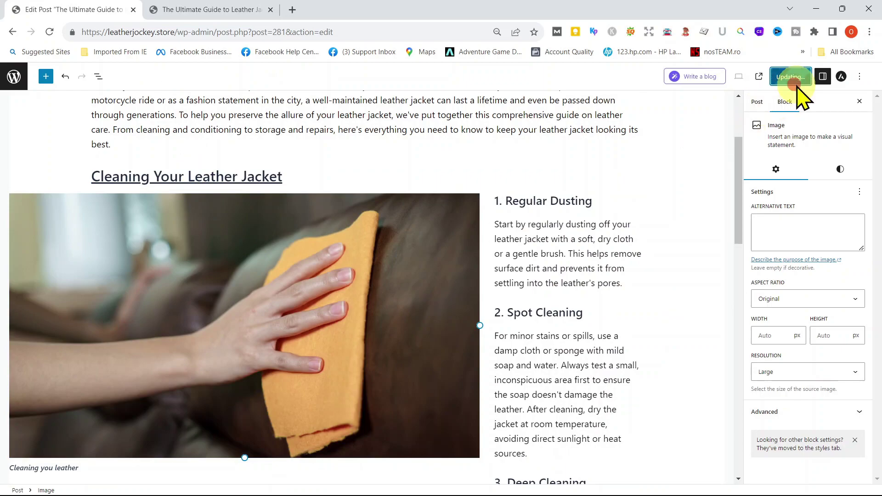
{"action": "scroll", "coordinate": [279, 155], "scroll_direction": "down", "scroll_amount": 8}
{"action": "left_click", "coordinate": [279, 155]}
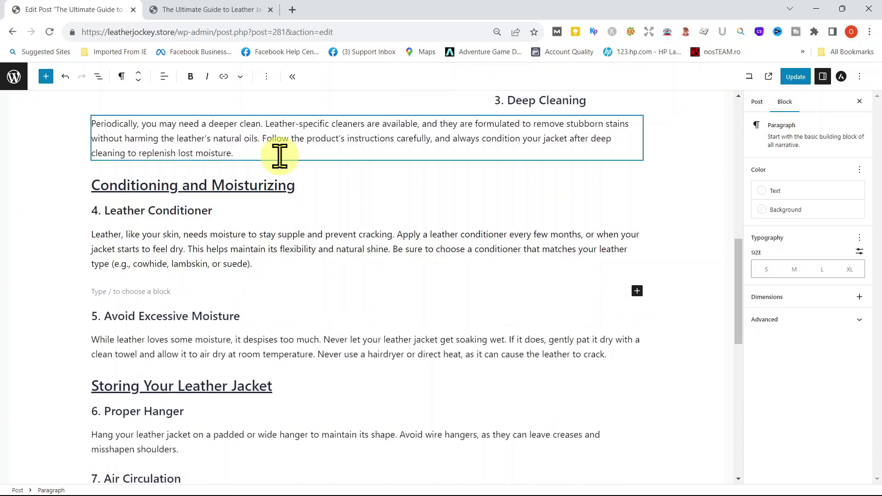
Step: Insert an Image block below the Leather Conditioner paragraph and upload leather cream.png
{"action": "left_click", "coordinate": [528, 292]}
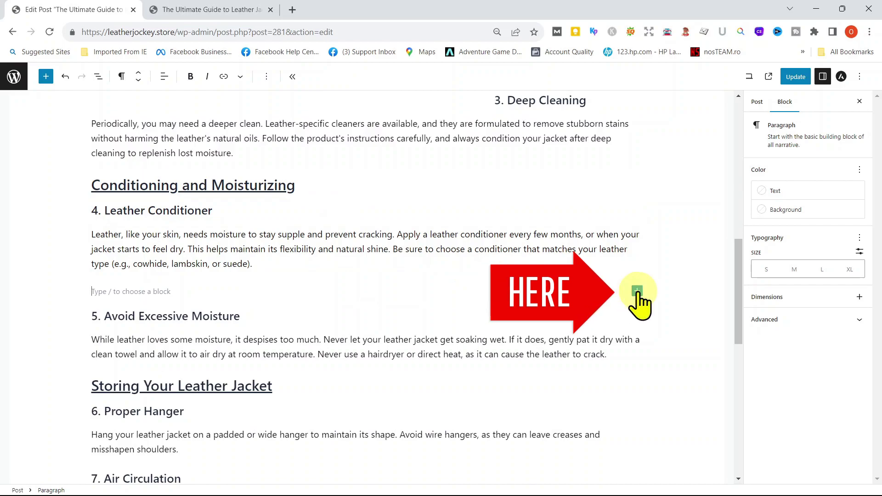
{"action": "left_click", "coordinate": [637, 291]}
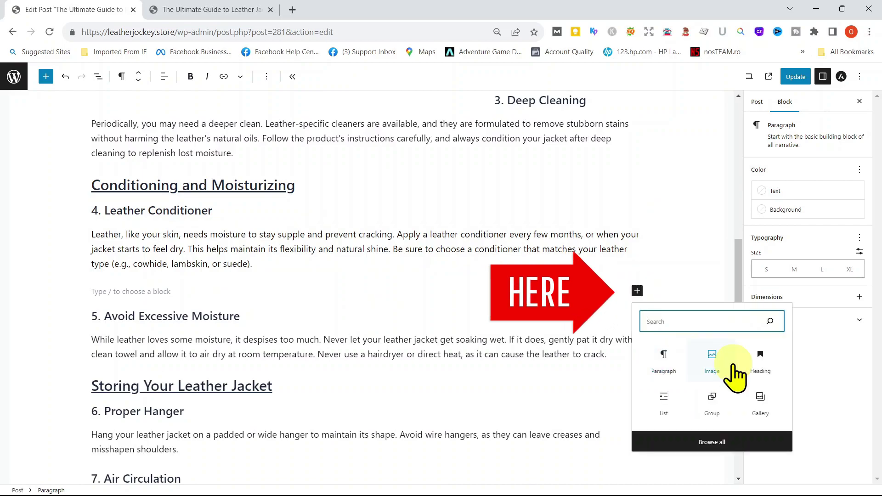
{"action": "left_click", "coordinate": [716, 362]}
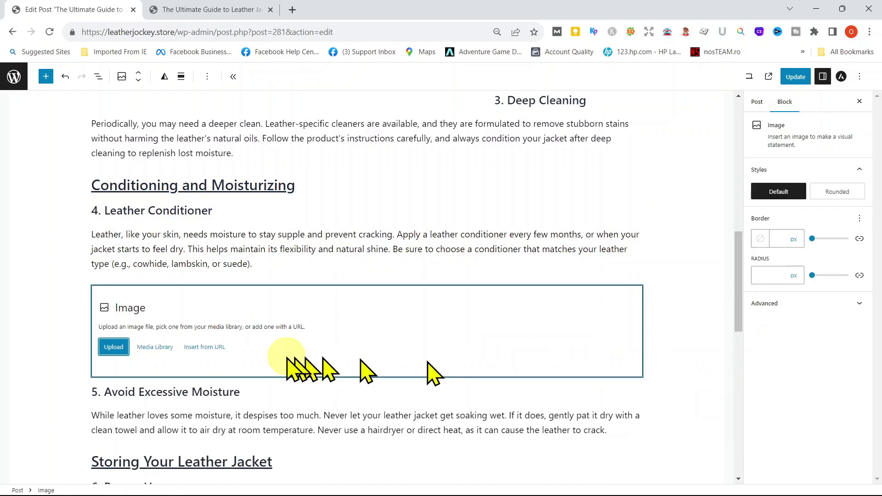
{"action": "left_click", "coordinate": [113, 349]}
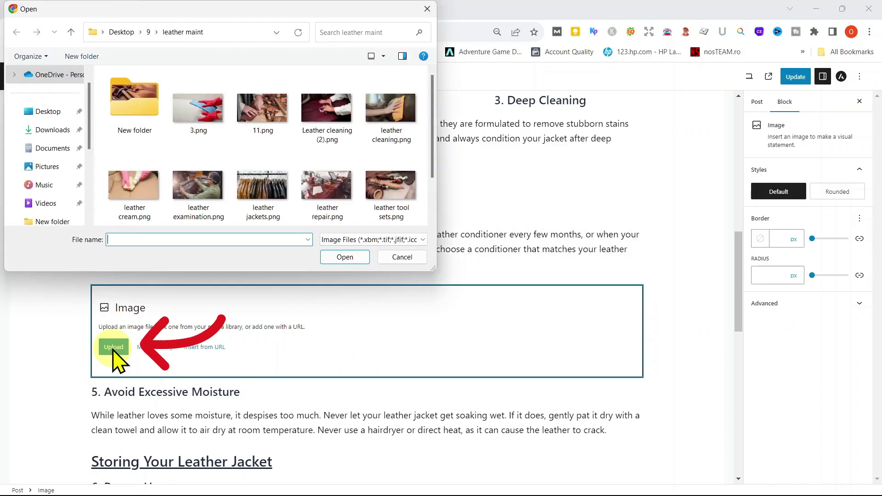
{"action": "left_click", "coordinate": [140, 202]}
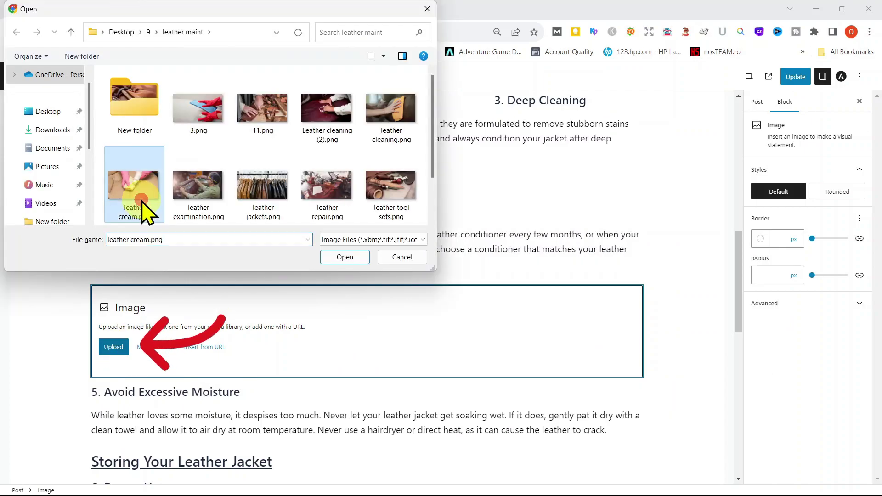
{"action": "left_click", "coordinate": [345, 257]}
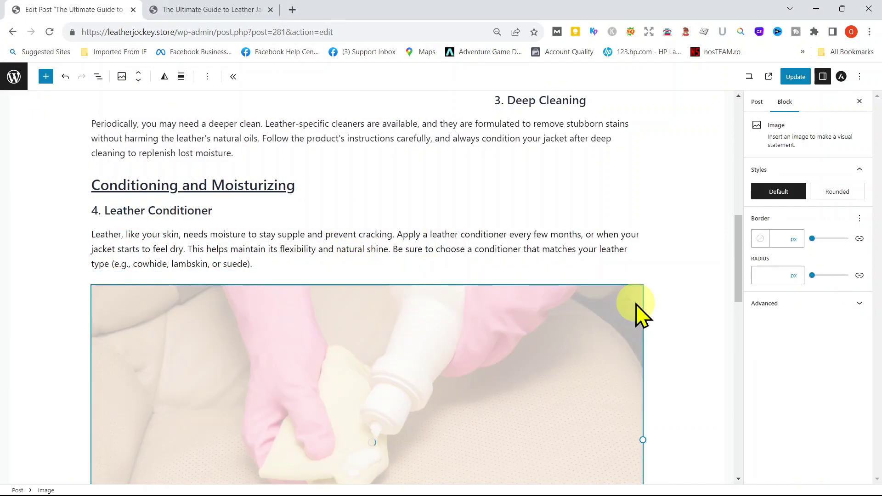
Step: Set the leather cream image's resolution to Medium
{"action": "scroll", "coordinate": [622, 300], "scroll_direction": "down", "scroll_amount": 4}
{"action": "left_click", "coordinate": [776, 371]}
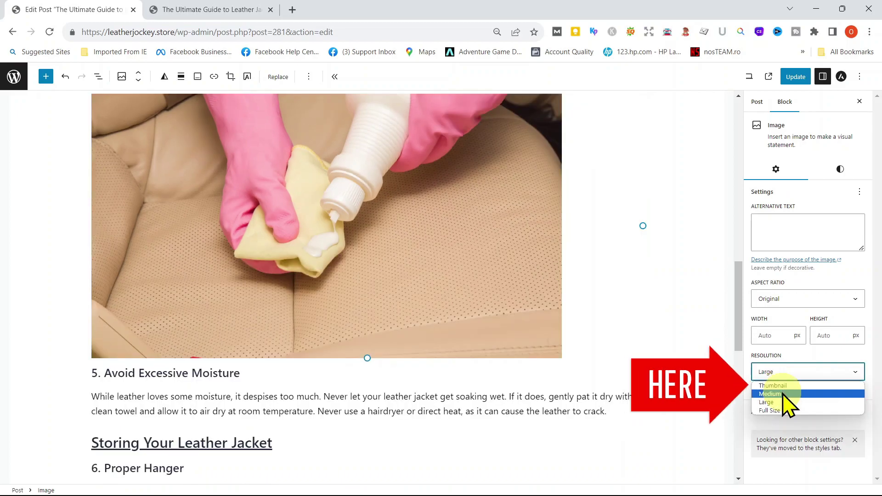
{"action": "left_click", "coordinate": [781, 393]}
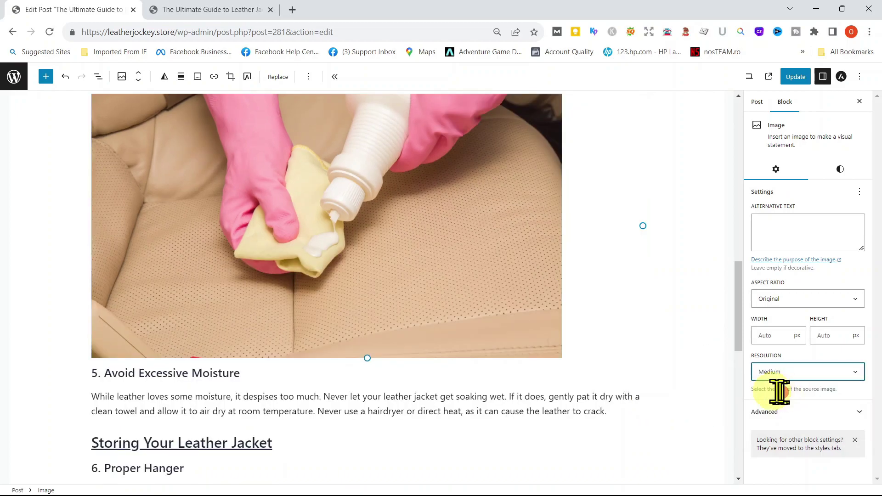
{"action": "scroll", "coordinate": [404, 340], "scroll_direction": "up", "scroll_amount": 2}
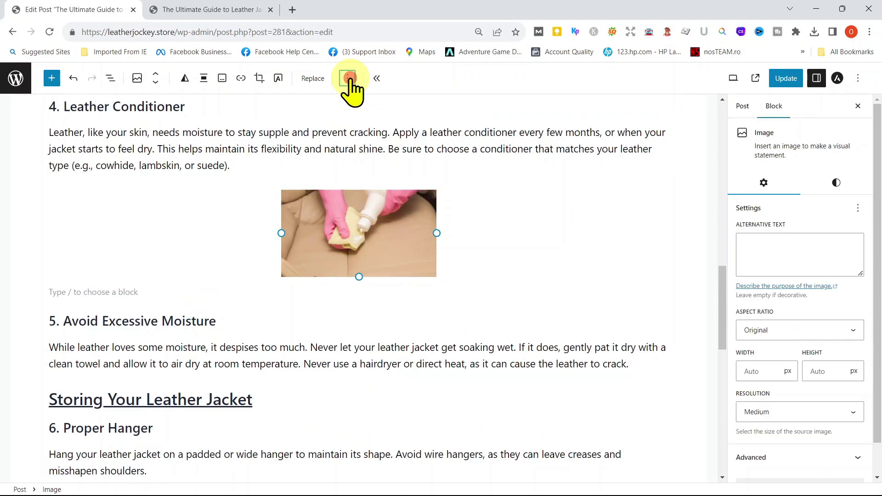
Step: Duplicate the cream image block and replace the copy with an uploaded 3.png
{"action": "left_click", "coordinate": [348, 78]}
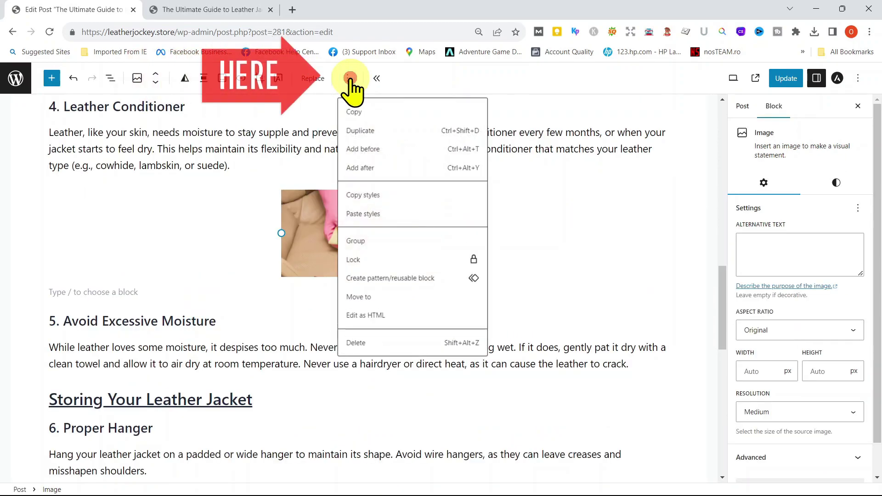
{"action": "left_click", "coordinate": [354, 132]}
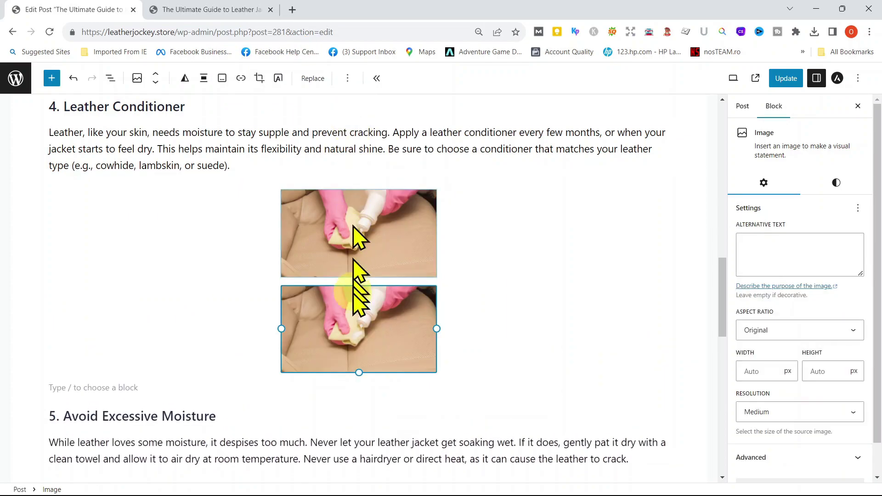
{"action": "left_click", "coordinate": [314, 79]}
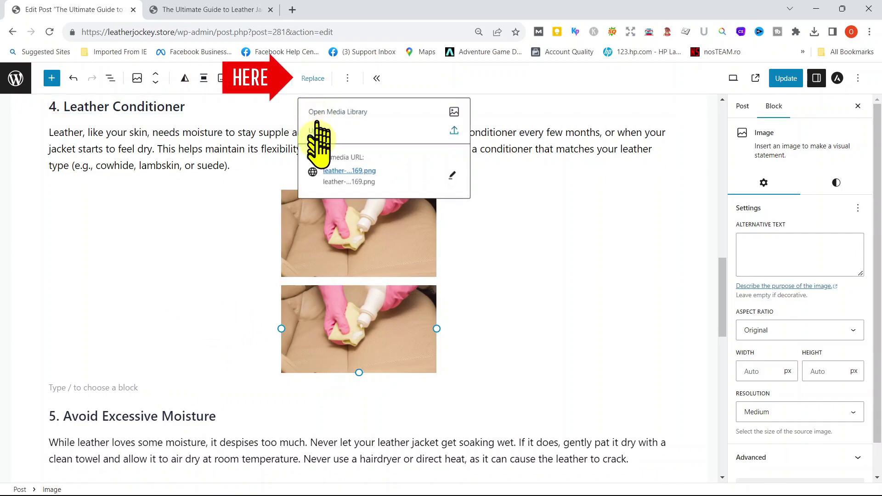
{"action": "left_click", "coordinate": [318, 136]}
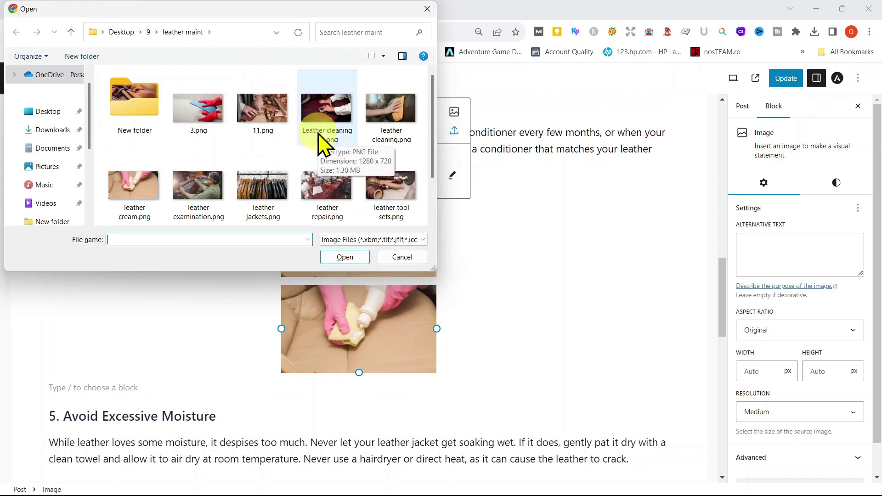
{"action": "left_click", "coordinate": [193, 124]}
{"action": "left_click", "coordinate": [326, 254]}
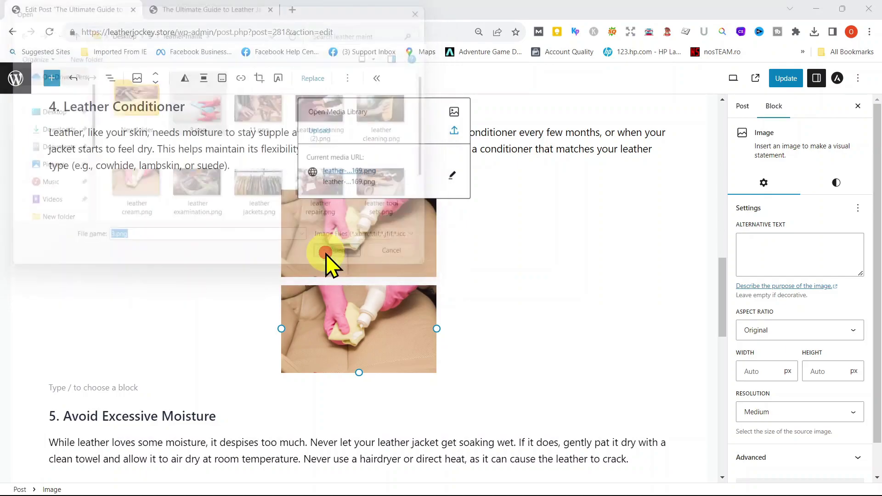
Step: Set the 3.png image to Medium resolution, update the post, and view the live post
{"action": "scroll", "coordinate": [460, 303], "scroll_direction": "down", "scroll_amount": 4}
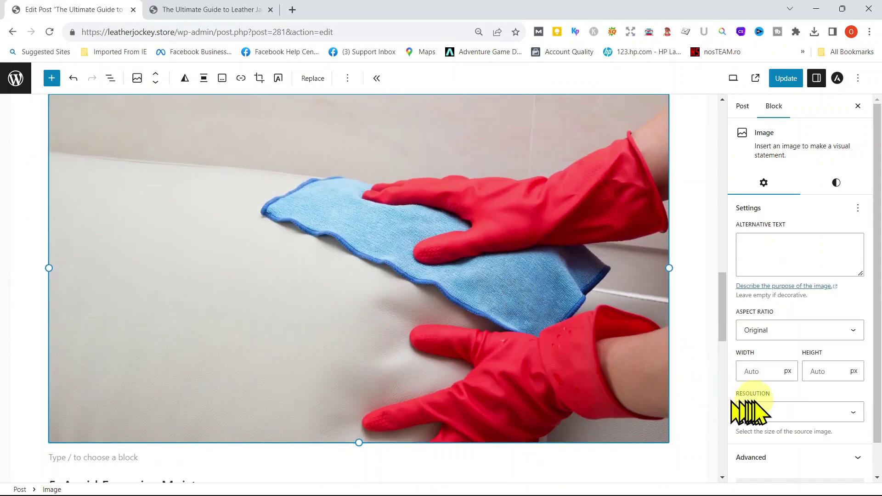
{"action": "left_click", "coordinate": [772, 416]}
{"action": "left_click", "coordinate": [768, 436]}
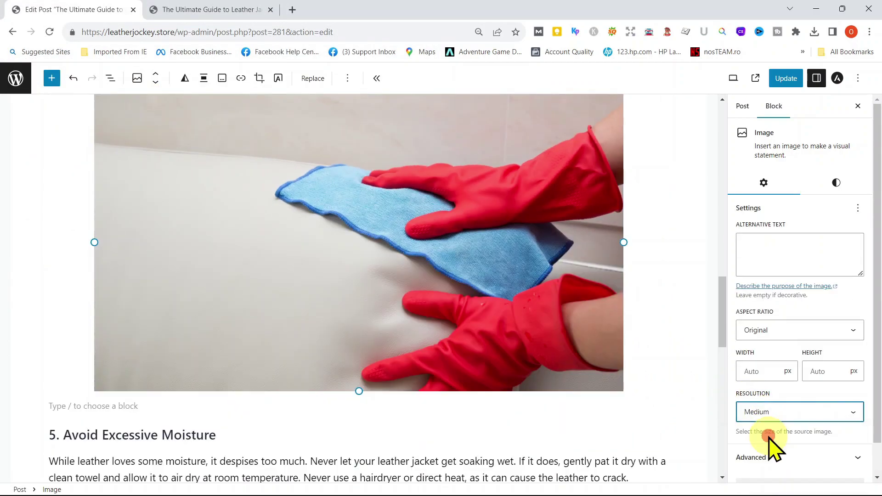
{"action": "scroll", "coordinate": [508, 285], "scroll_direction": "up", "scroll_amount": 4}
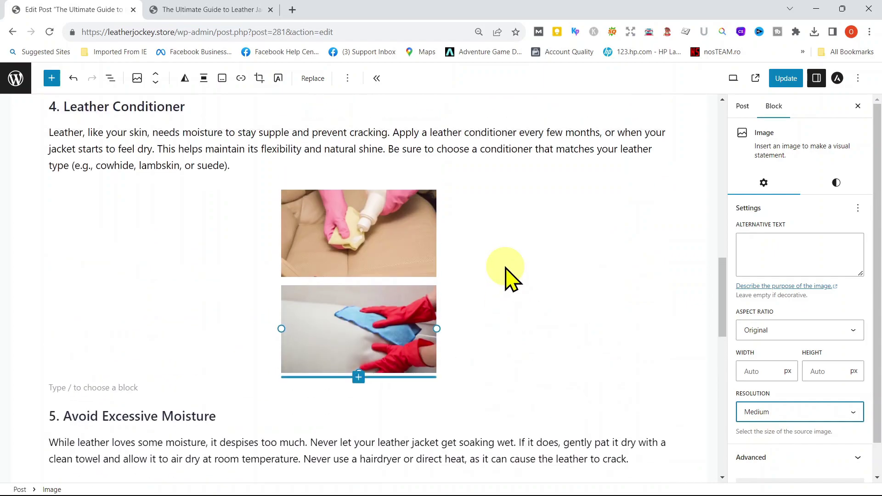
{"action": "left_click", "coordinate": [783, 79]}
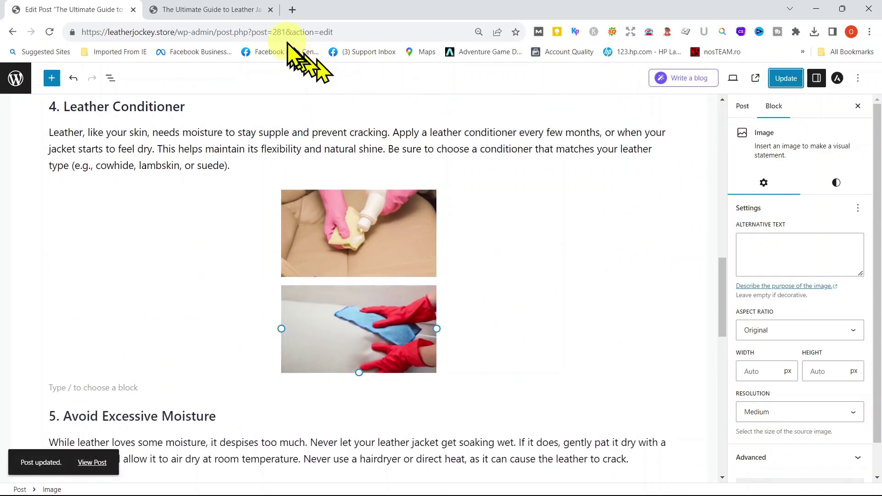
{"action": "left_click", "coordinate": [240, 9]}
{"action": "scroll", "coordinate": [293, 171], "scroll_direction": "down", "scroll_amount": 14}
{"action": "scroll", "coordinate": [293, 181], "scroll_direction": "down", "scroll_amount": 4}
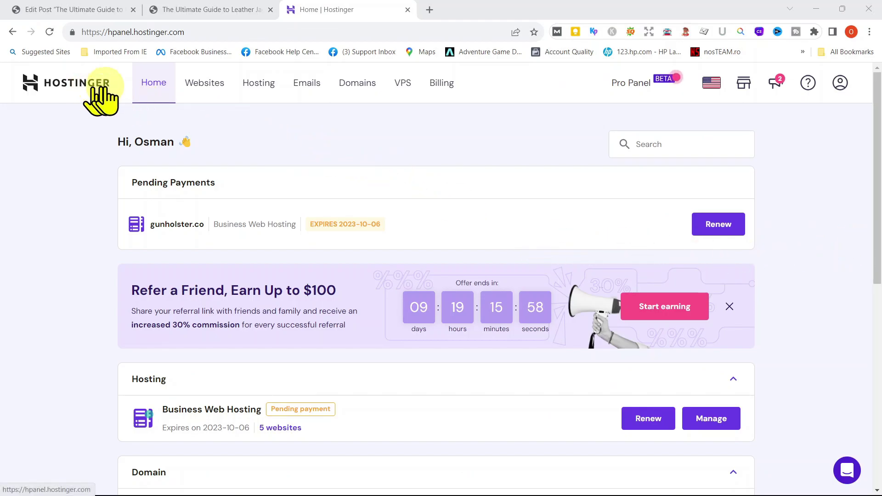
Step: Open Websites in hPanel and launch the gunholster.co Admin Panel
{"action": "left_click", "coordinate": [200, 84]}
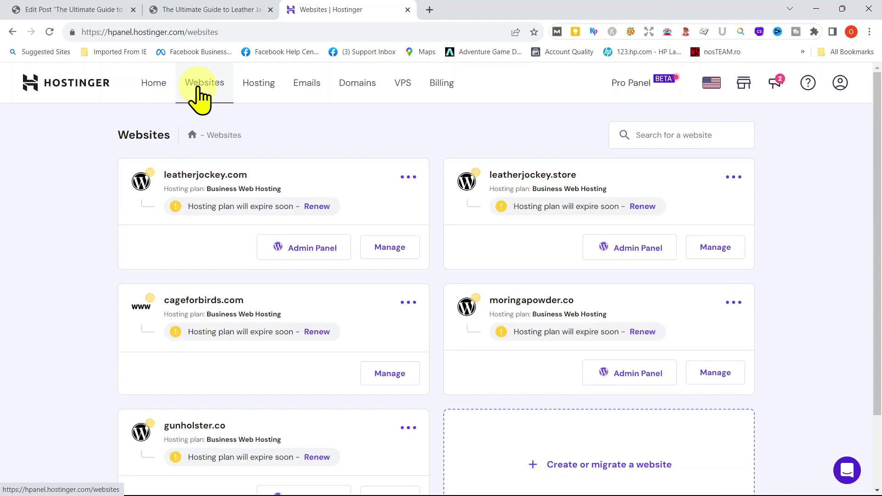
{"action": "scroll", "coordinate": [222, 298], "scroll_direction": "down", "scroll_amount": 2}
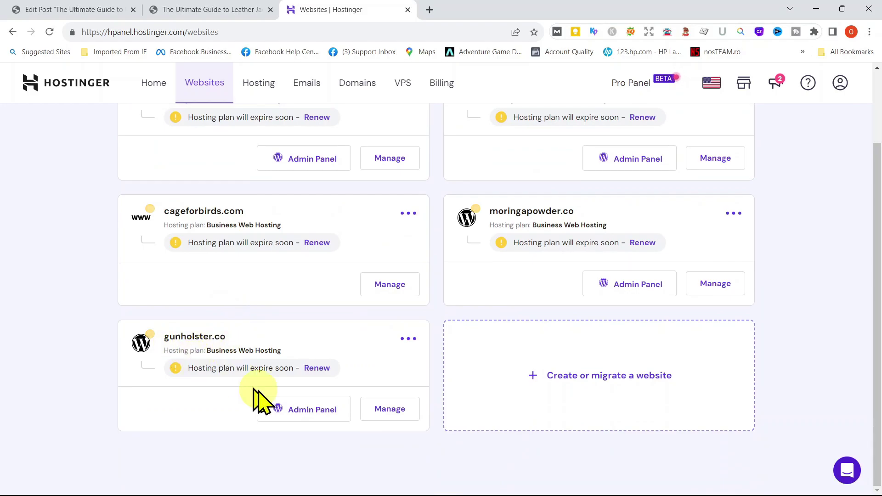
{"action": "left_click", "coordinate": [310, 413]}
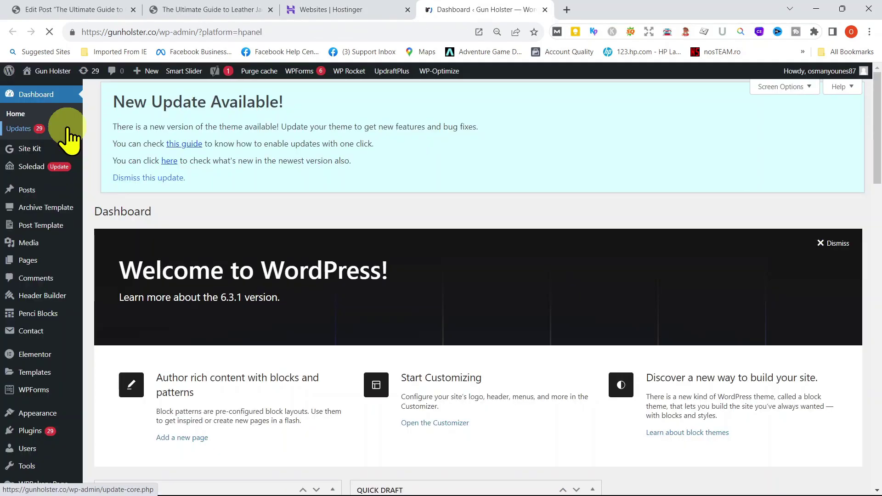
Step: Switch to the gunholster.co site and scroll down through its homepage list of blog posts
{"action": "left_click", "coordinate": [45, 88]}
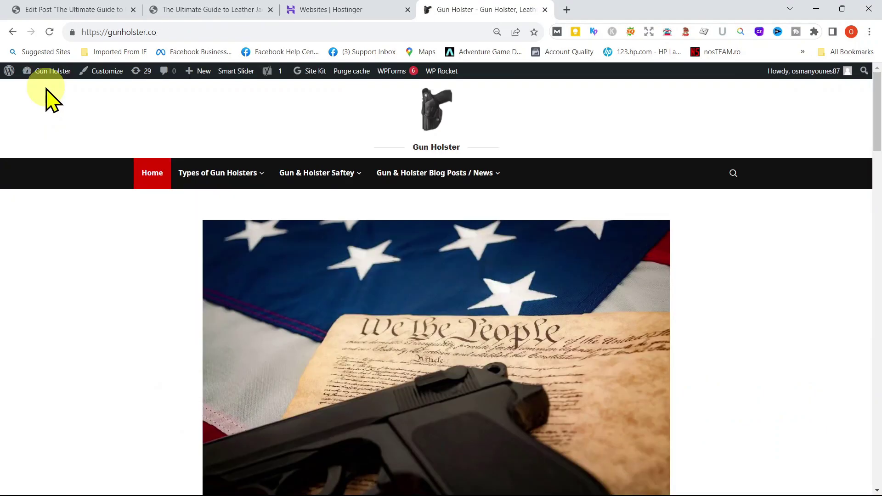
{"action": "mouse_move", "coordinate": [498, 174]}
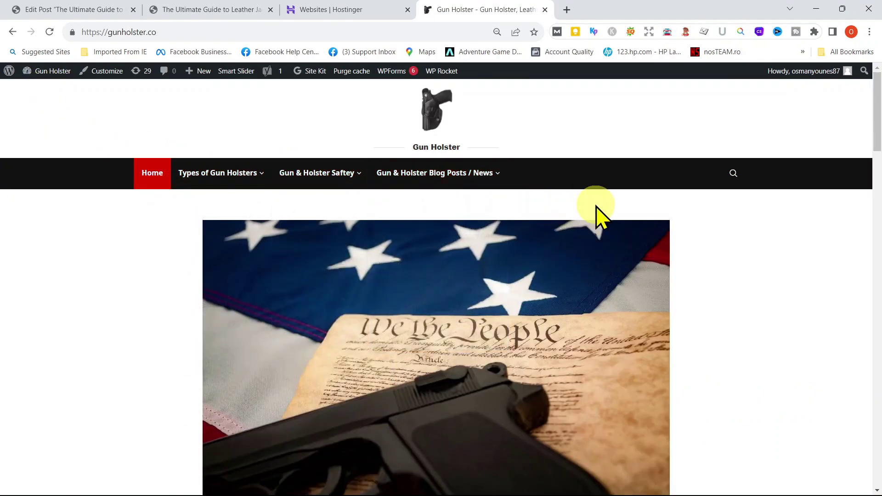
{"action": "scroll", "coordinate": [631, 241], "scroll_direction": "down", "scroll_amount": 8}
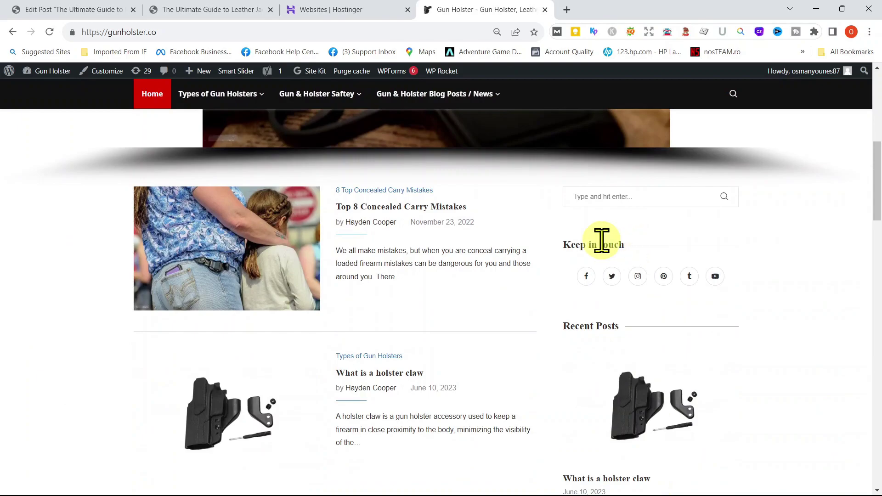
{"action": "scroll", "coordinate": [472, 315], "scroll_direction": "down", "scroll_amount": 15}
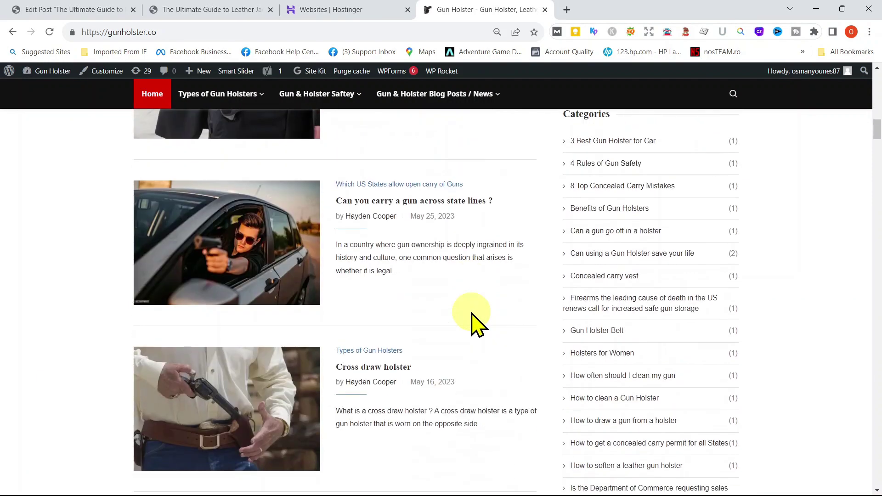
{"action": "scroll", "coordinate": [472, 315], "scroll_direction": "down", "scroll_amount": 8}
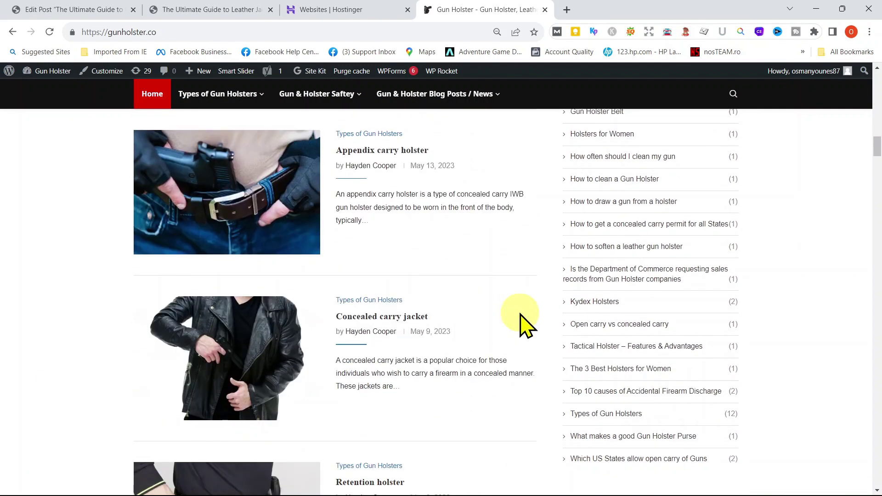
{"action": "scroll", "coordinate": [522, 316], "scroll_direction": "down", "scroll_amount": 15}
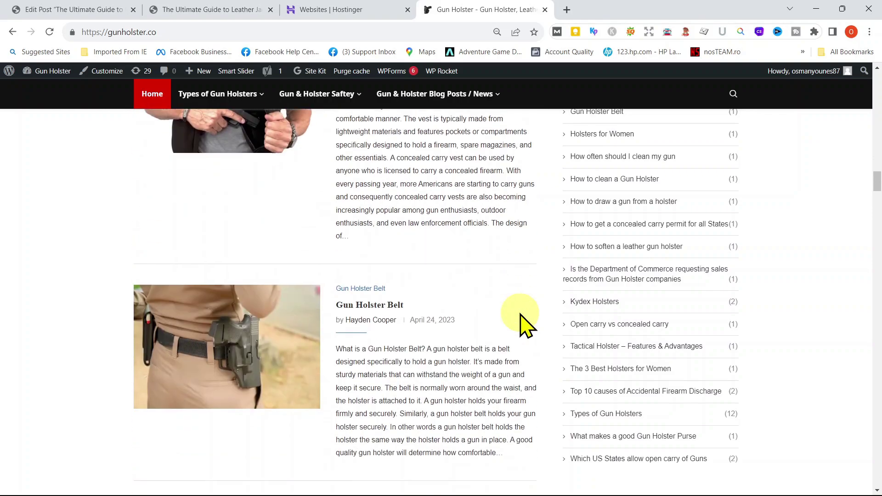
{"action": "scroll", "coordinate": [521, 316], "scroll_direction": "down", "scroll_amount": 13}
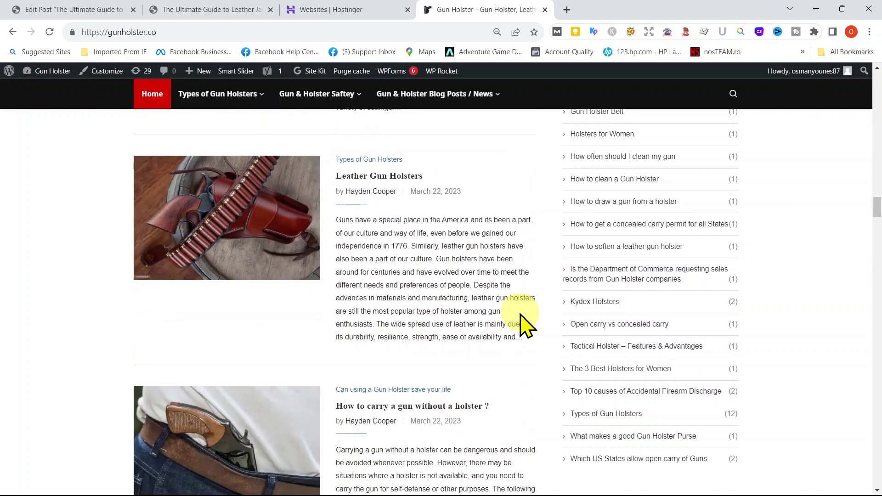
{"action": "scroll", "coordinate": [522, 316], "scroll_direction": "down", "scroll_amount": 18}
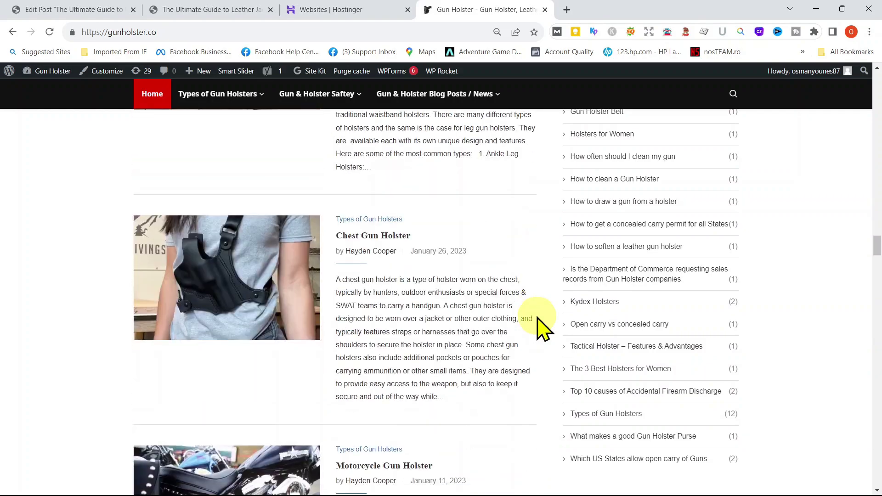
{"action": "scroll", "coordinate": [538, 318], "scroll_direction": "down", "scroll_amount": 18}
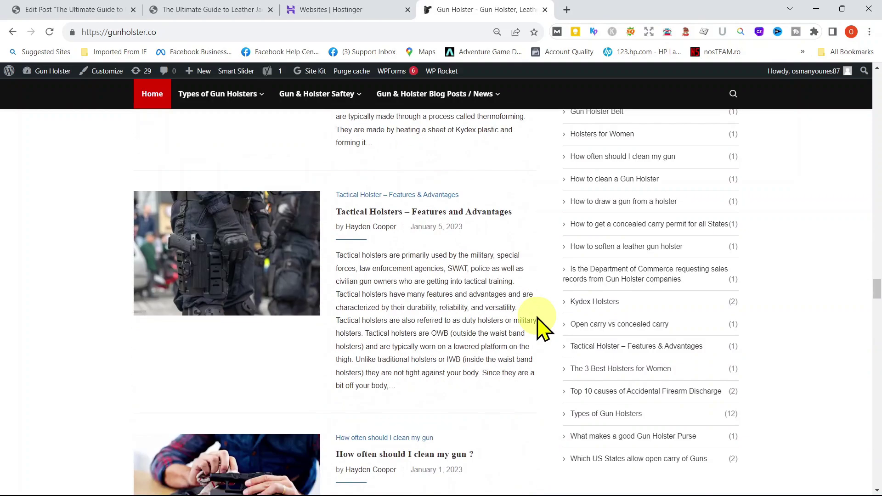
{"action": "scroll", "coordinate": [538, 319], "scroll_direction": "down", "scroll_amount": 17}
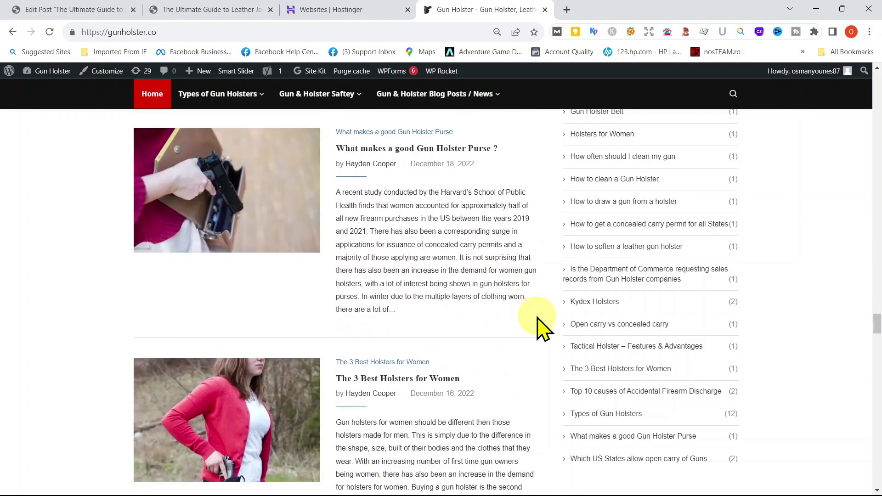
{"action": "scroll", "coordinate": [542, 329], "scroll_direction": "down", "scroll_amount": 18}
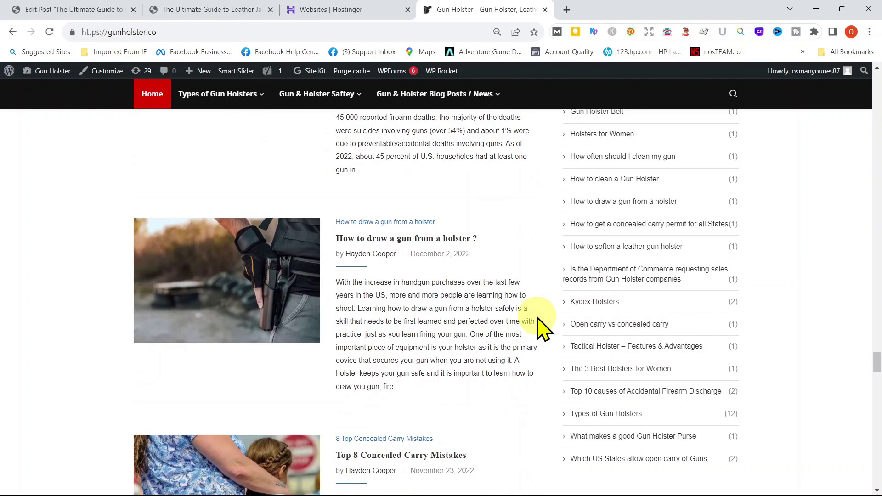
{"action": "scroll", "coordinate": [542, 328], "scroll_direction": "down", "scroll_amount": 13}
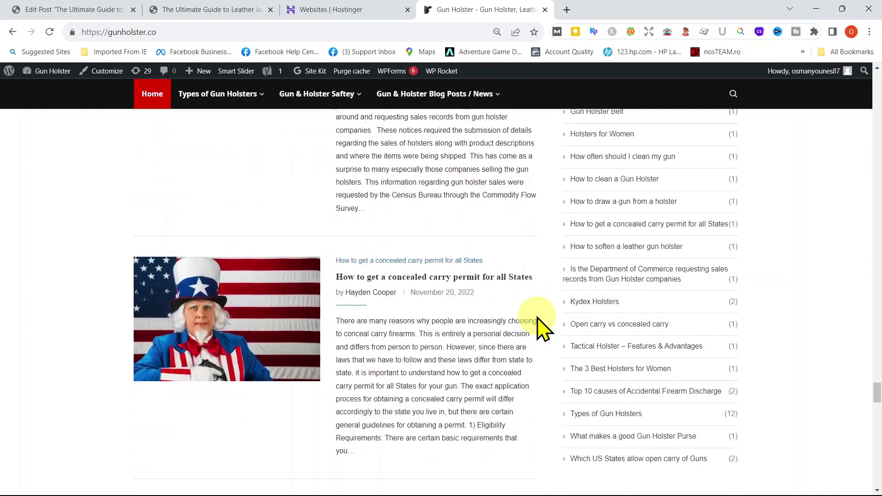
{"action": "scroll", "coordinate": [542, 328], "scroll_direction": "down", "scroll_amount": 17}
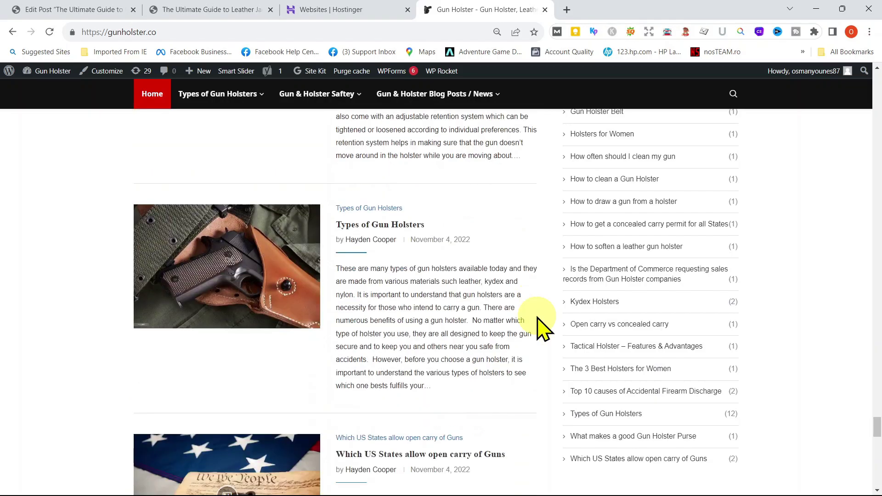
{"action": "scroll", "coordinate": [542, 329], "scroll_direction": "down", "scroll_amount": 18}
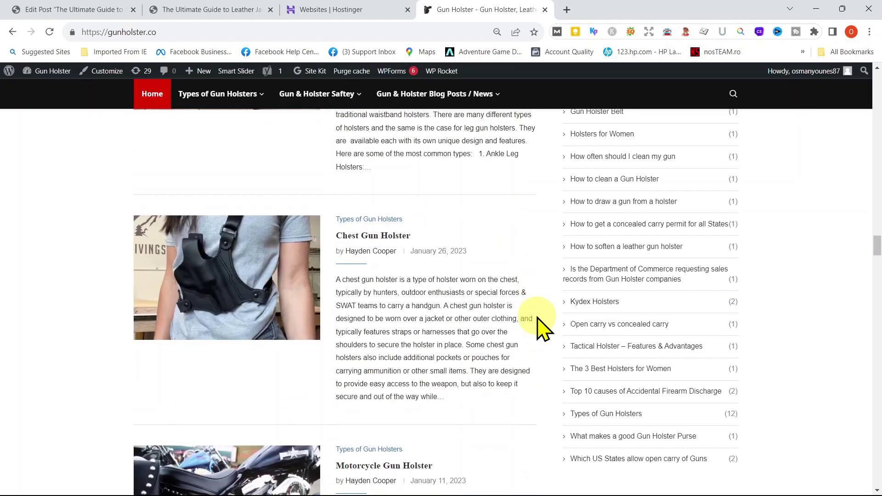
{"action": "scroll", "coordinate": [542, 328], "scroll_direction": "down", "scroll_amount": 18}
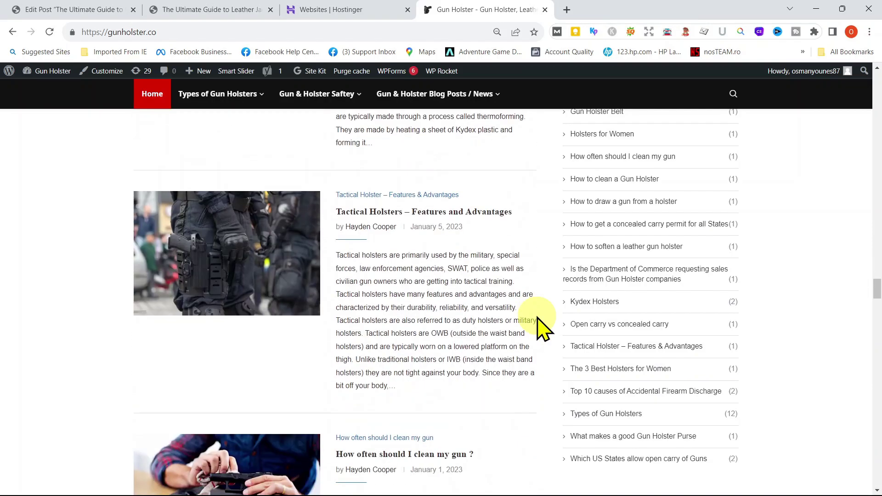
{"action": "scroll", "coordinate": [542, 328], "scroll_direction": "down", "scroll_amount": 18}
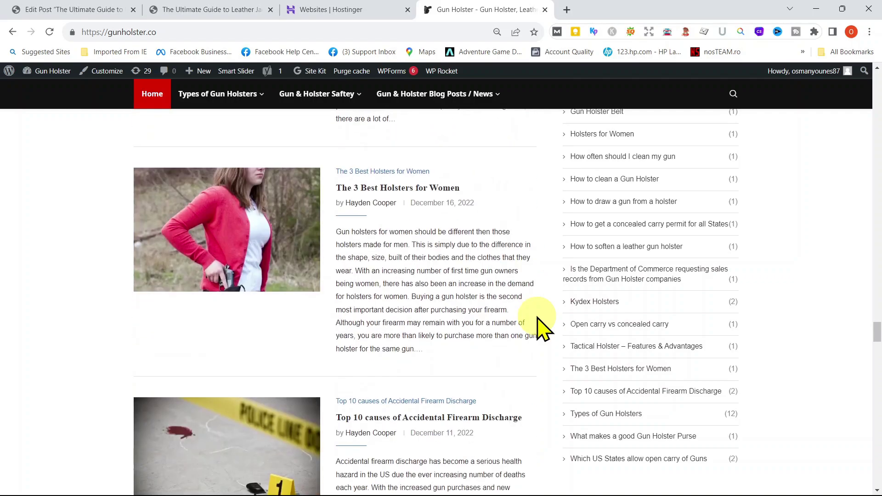
{"action": "scroll", "coordinate": [537, 326], "scroll_direction": "down", "scroll_amount": 5}
{"action": "scroll", "coordinate": [533, 327], "scroll_direction": "up", "scroll_amount": 20}
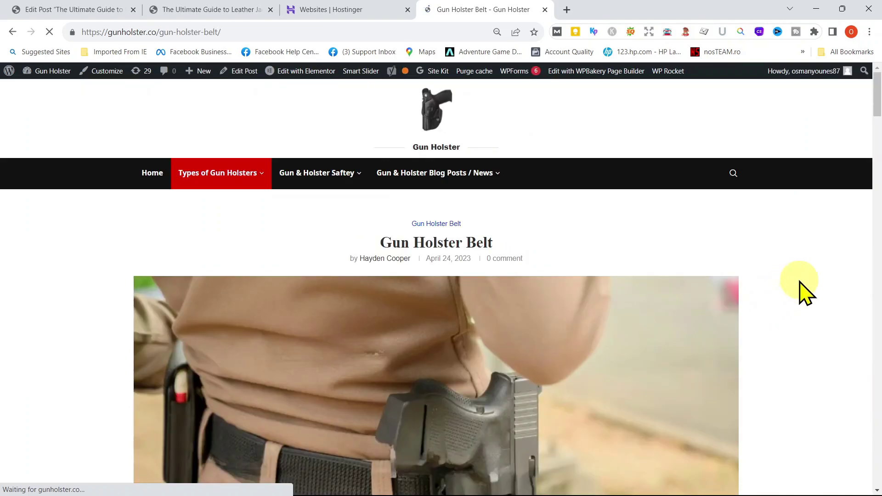
Step: Scroll through the Gun Holster Belt post, then bring up the Leather Jockey homepage
{"action": "scroll", "coordinate": [807, 293], "scroll_direction": "down", "scroll_amount": 10}
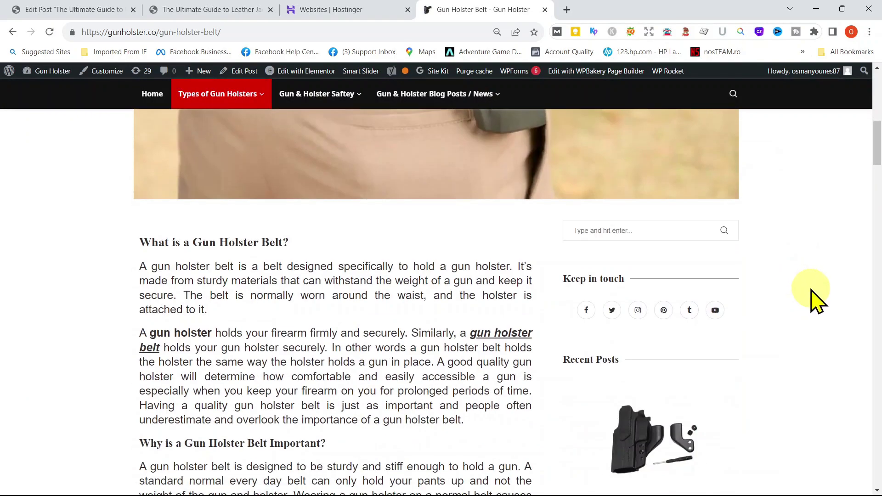
{"action": "scroll", "coordinate": [811, 290], "scroll_direction": "down", "scroll_amount": 15}
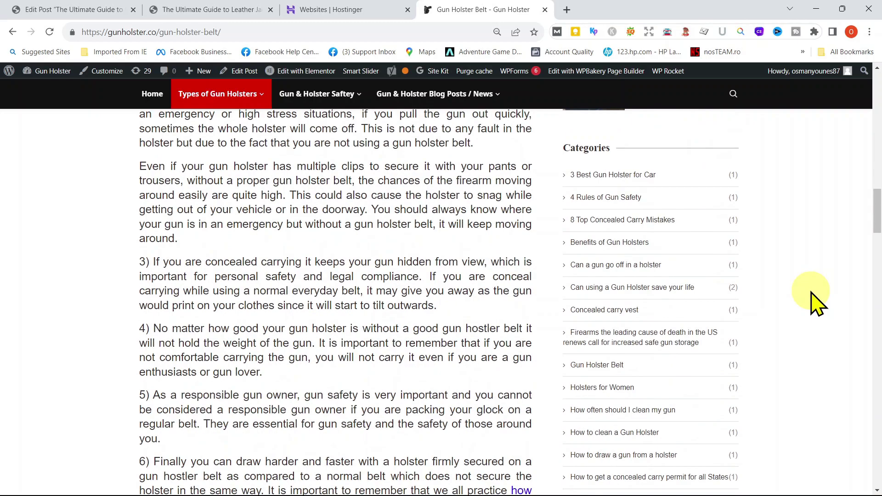
{"action": "scroll", "coordinate": [811, 303], "scroll_direction": "down", "scroll_amount": 15}
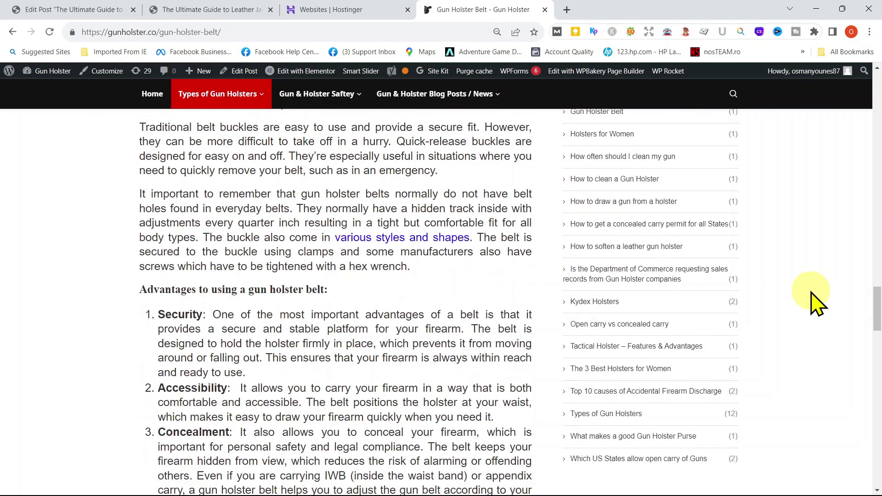
{"action": "scroll", "coordinate": [813, 301], "scroll_direction": "down", "scroll_amount": 15}
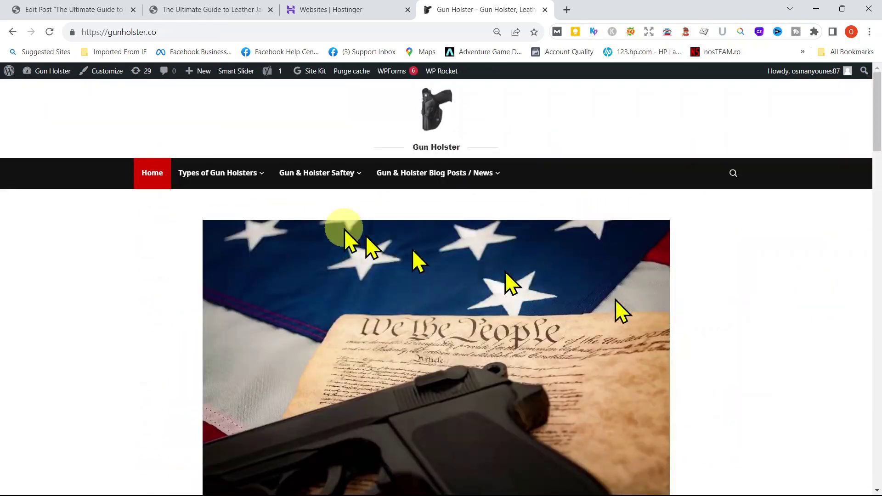
{"action": "mouse_move", "coordinate": [242, 181]}
{"action": "mouse_move", "coordinate": [404, 188]}
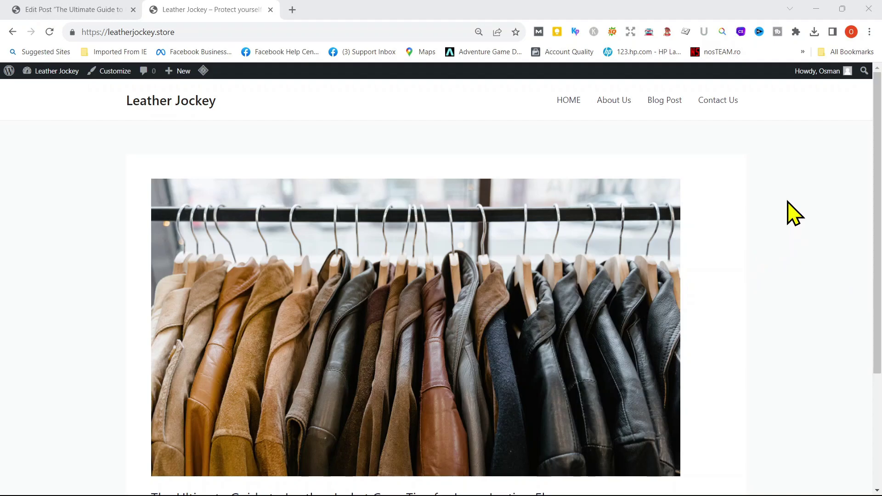
{"action": "scroll", "coordinate": [794, 214], "scroll_direction": "down", "scroll_amount": 2}
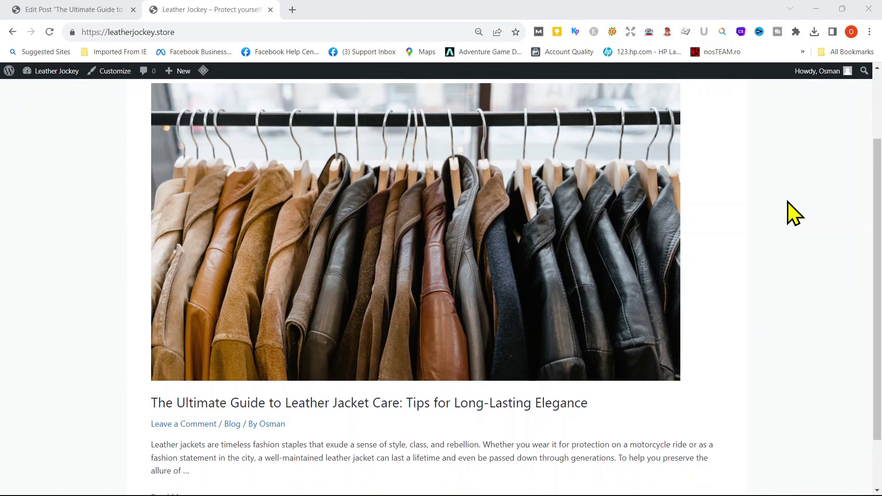
{"action": "scroll", "coordinate": [793, 214], "scroll_direction": "down", "scroll_amount": 1}
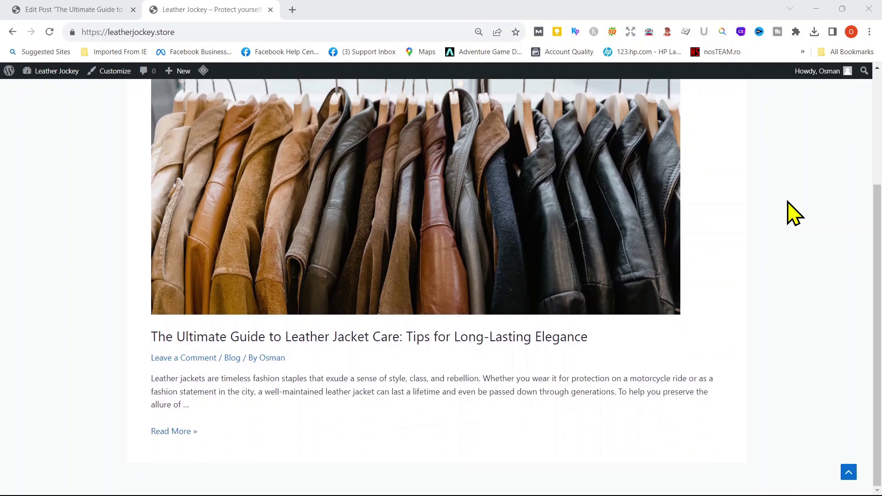
{"action": "left_click", "coordinate": [321, 341]}
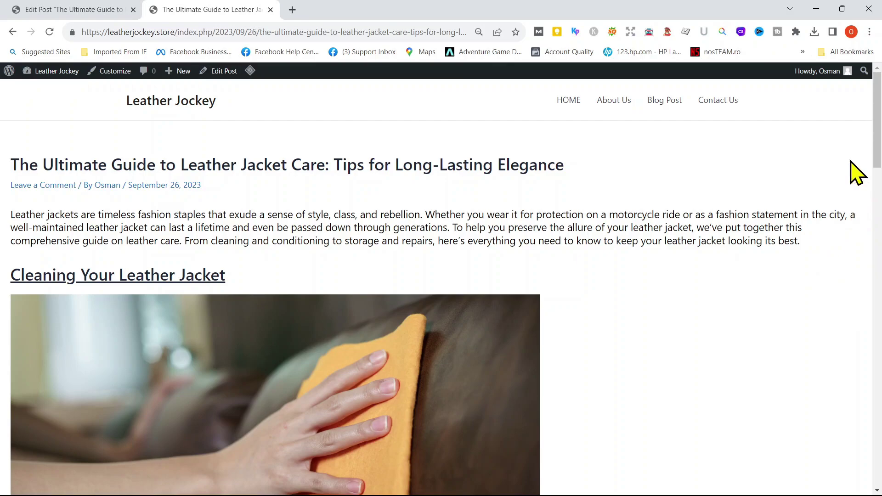
{"action": "scroll", "coordinate": [855, 173], "scroll_direction": "down", "scroll_amount": 4}
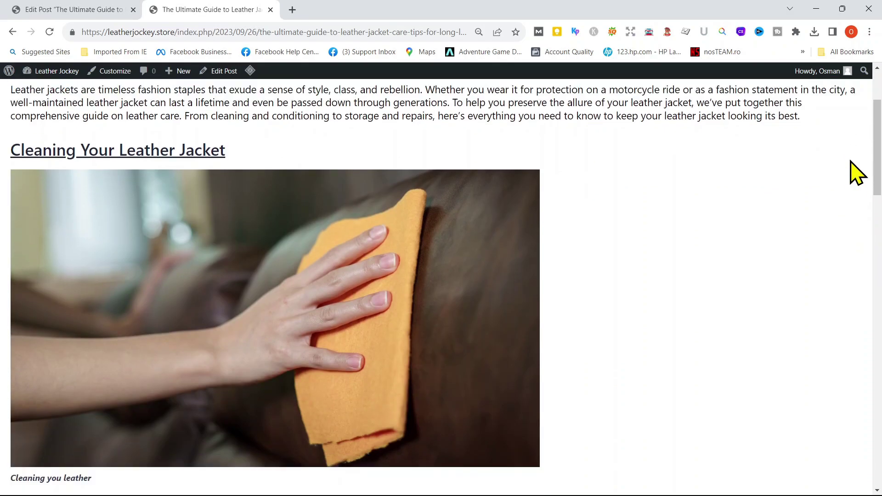
{"action": "scroll", "coordinate": [855, 172], "scroll_direction": "down", "scroll_amount": 2}
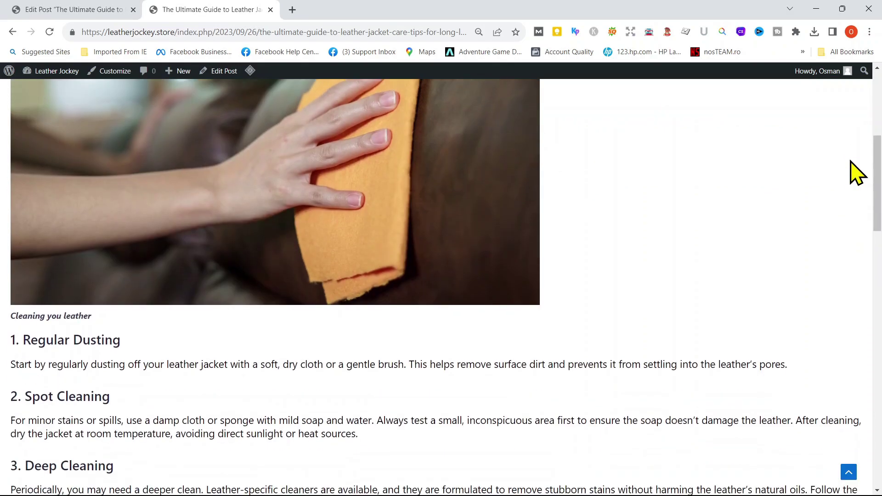
{"action": "scroll", "coordinate": [855, 172], "scroll_direction": "up", "scroll_amount": 2}
{"action": "scroll", "coordinate": [855, 173], "scroll_direction": "down", "scroll_amount": 8}
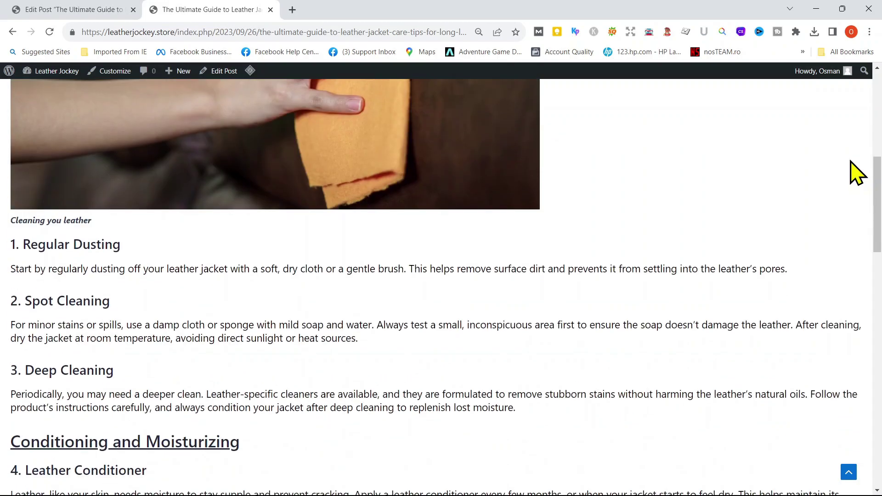
{"action": "scroll", "coordinate": [855, 172], "scroll_direction": "down", "scroll_amount": 10}
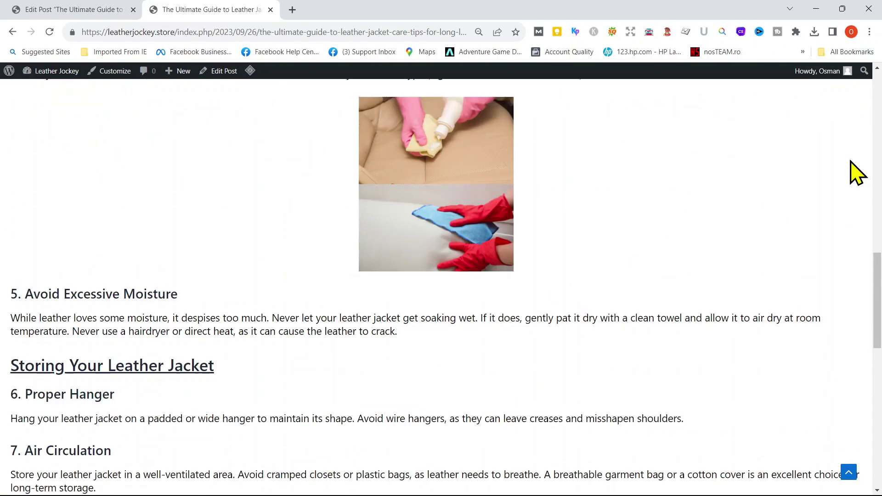
{"action": "scroll", "coordinate": [855, 172], "scroll_direction": "down", "scroll_amount": 6}
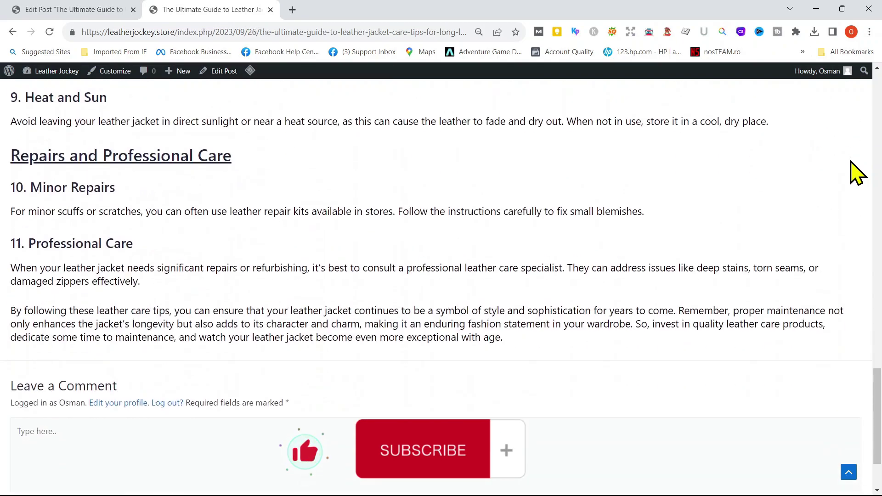
{"action": "scroll", "coordinate": [855, 172], "scroll_direction": "up", "scroll_amount": 20}
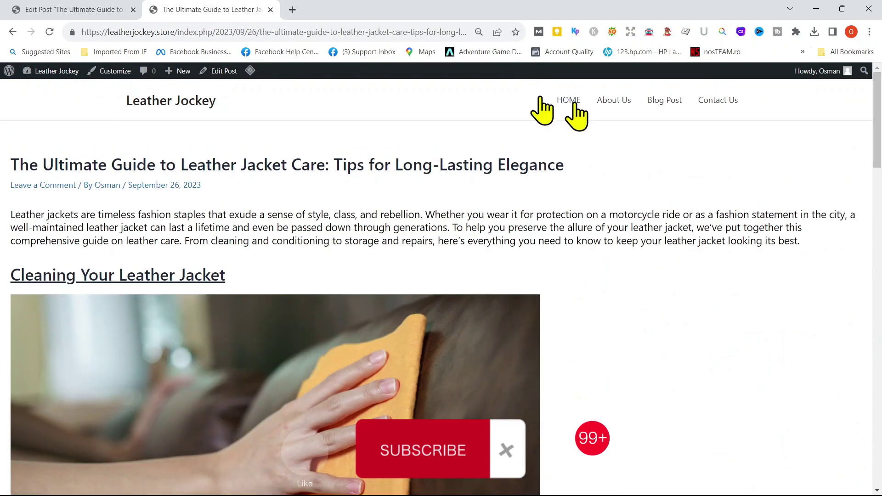
{"action": "left_click", "coordinate": [158, 108]}
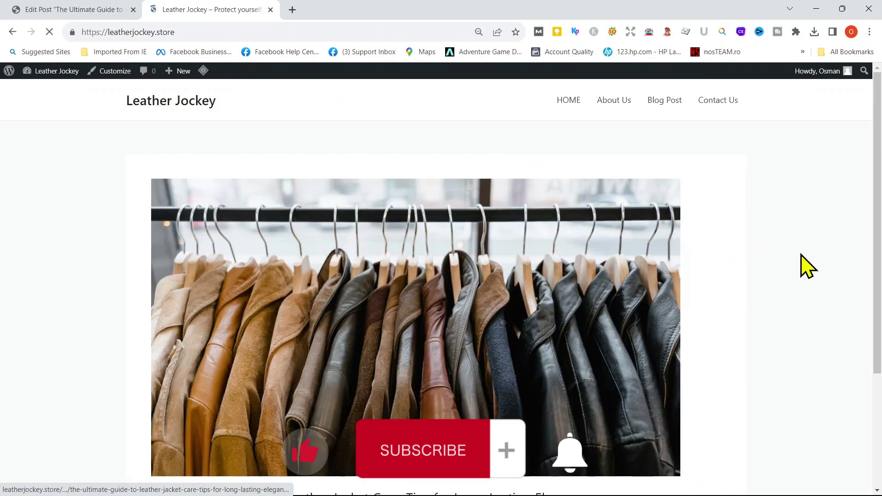
{"action": "scroll", "coordinate": [820, 229], "scroll_direction": "down", "scroll_amount": 2}
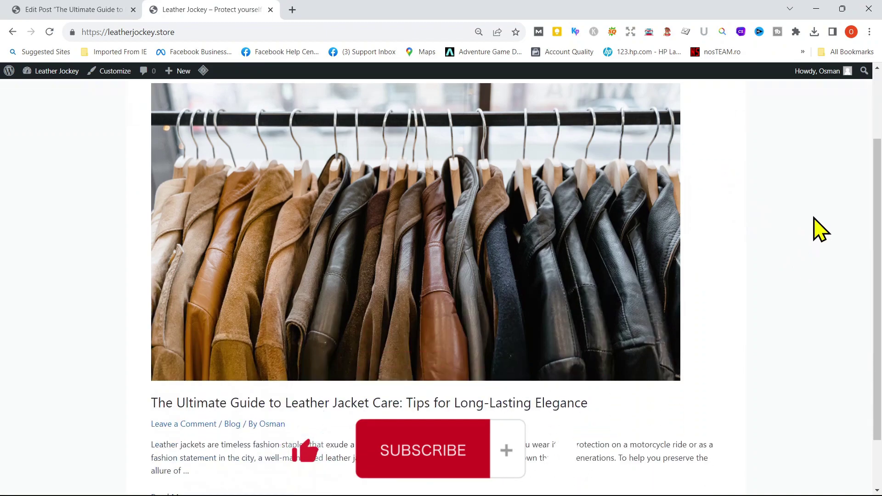